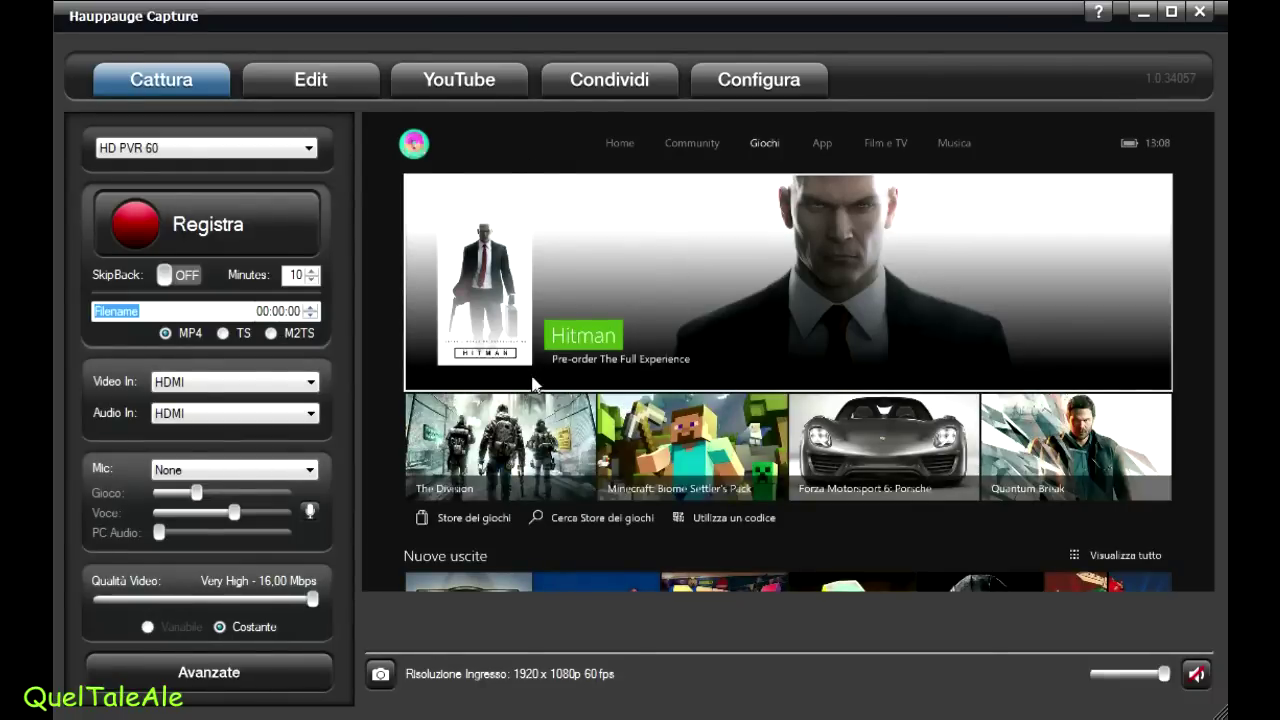
Review the capture device list, try the TS recording format, and return to MP4 with video quality at maximum, 16,00 Mbps
left_click(230, 147)
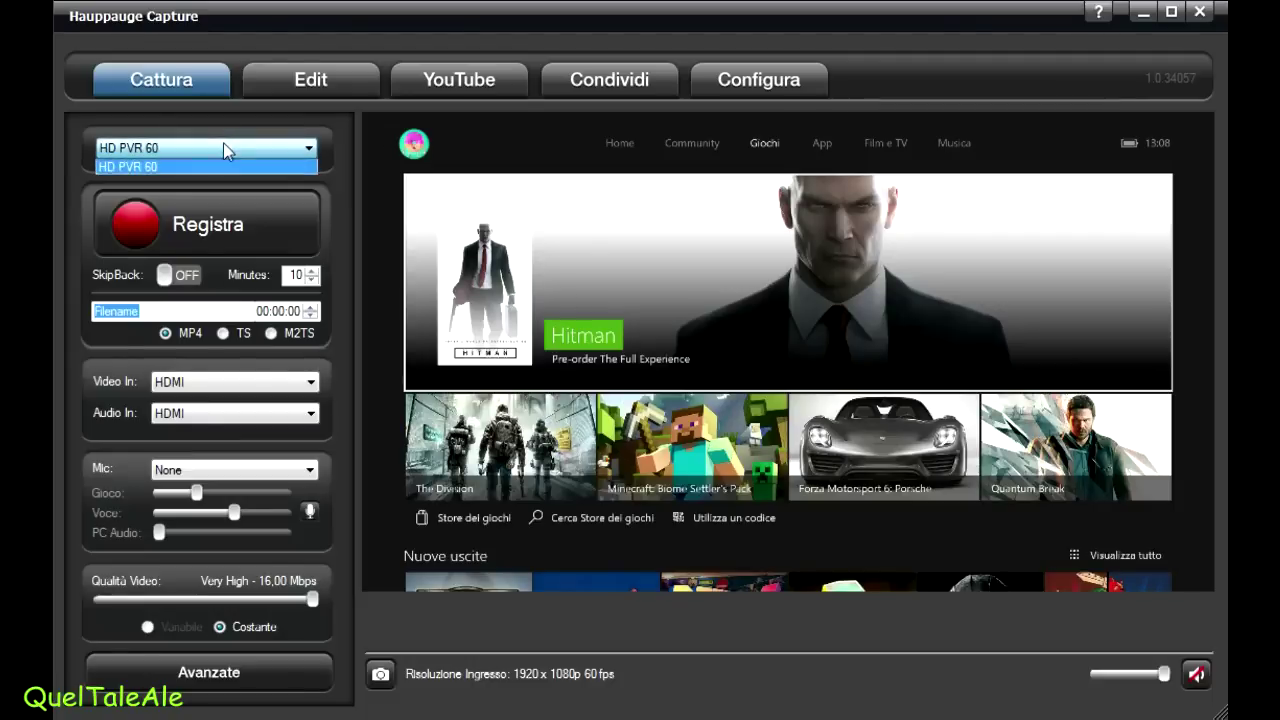
left_click(212, 153)
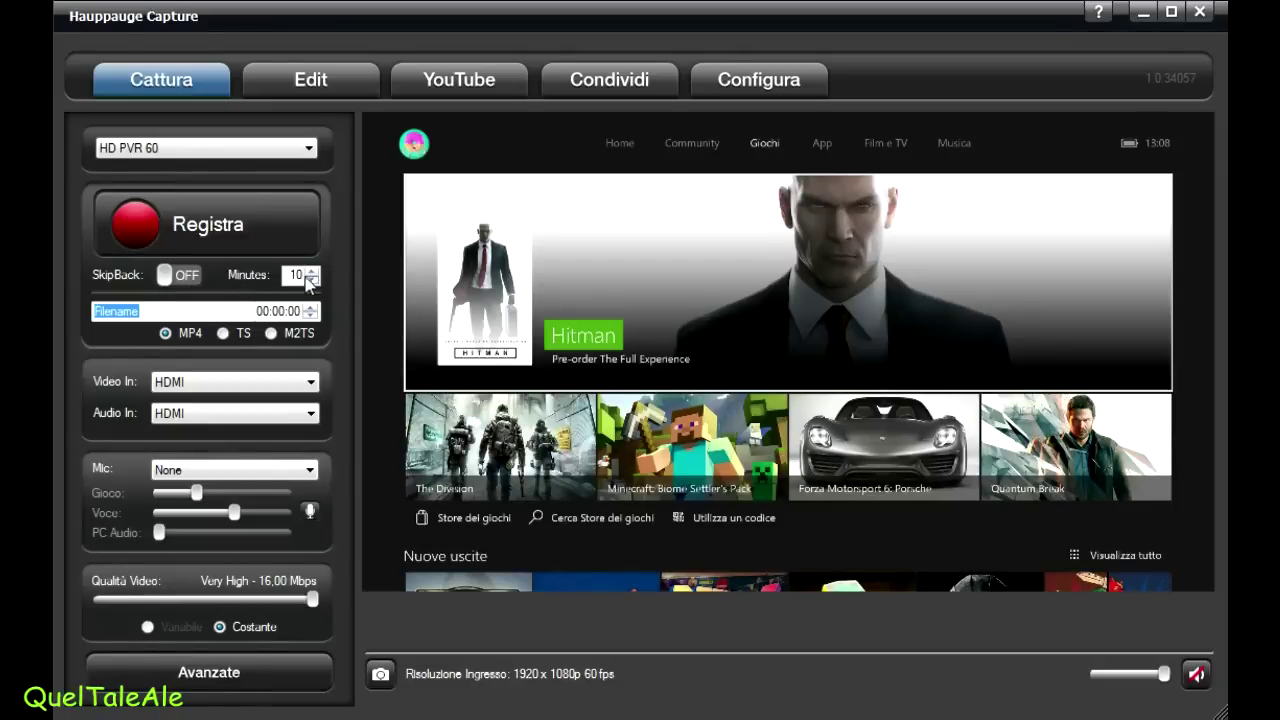
left_click(222, 333)
left_click(166, 335)
left_click_drag(316, 606, 339, 591)
In the advanced Video Scaler settings, set the 1080p input's output resolution to 1280x720 and its output frame rate to 30
left_click(224, 673)
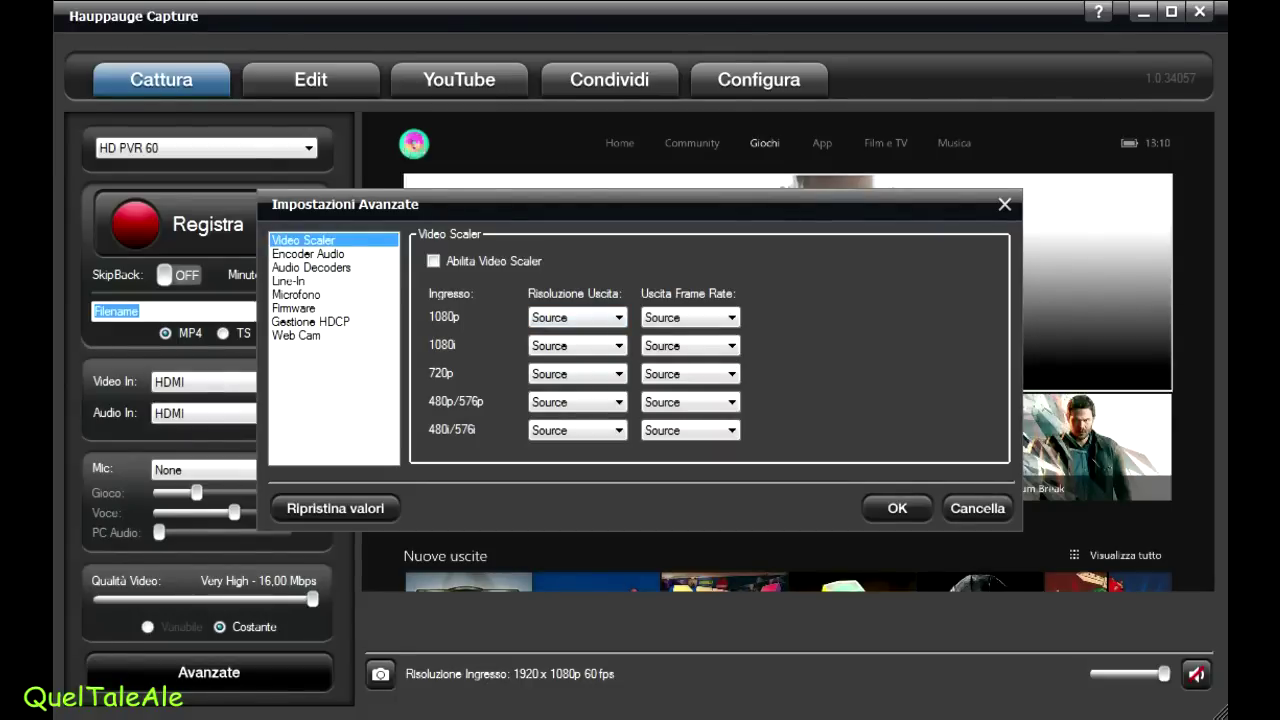
left_click(577, 317)
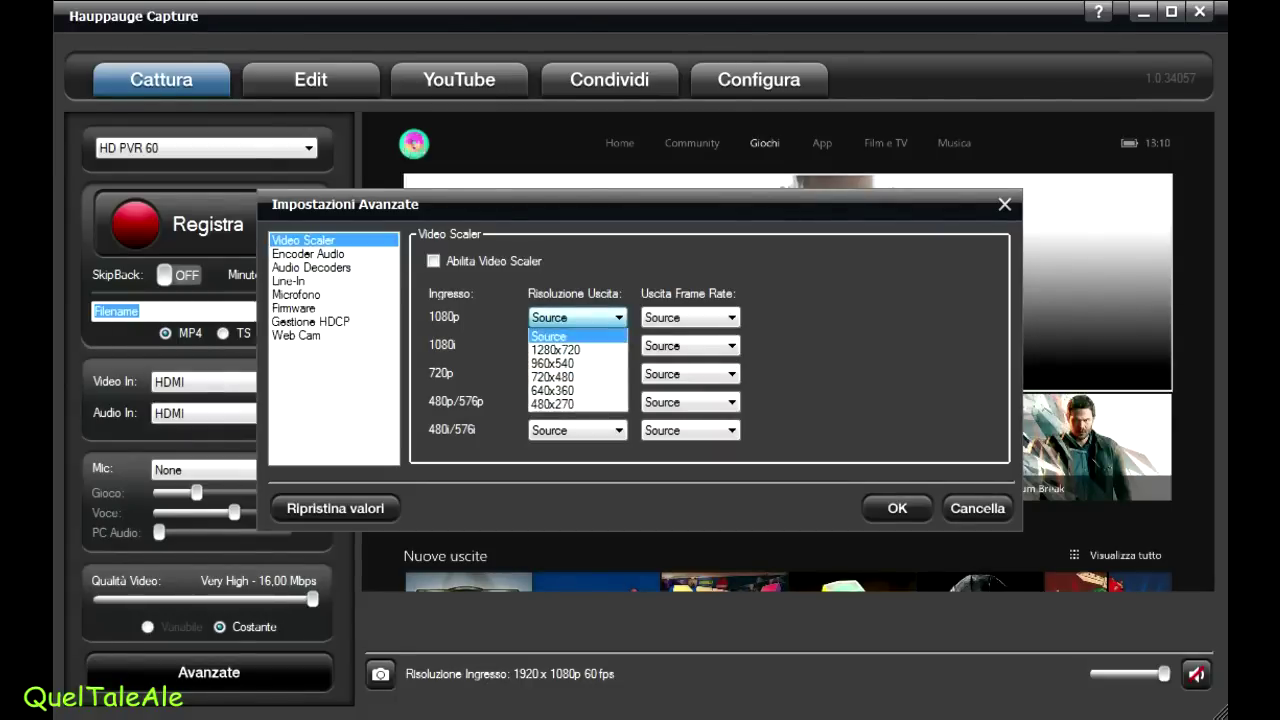
key("Down")
key("Return")
key("Tab")
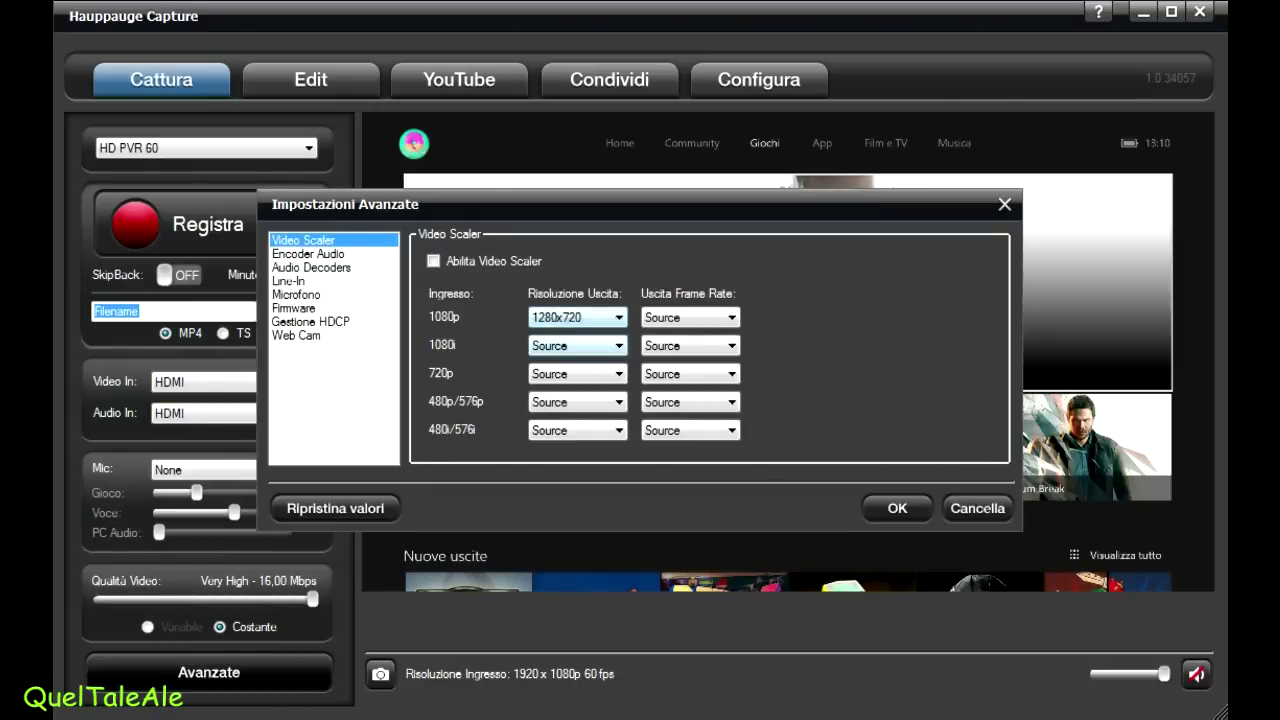
left_click(690, 317)
key("Down")
key("Down")
key("Down")
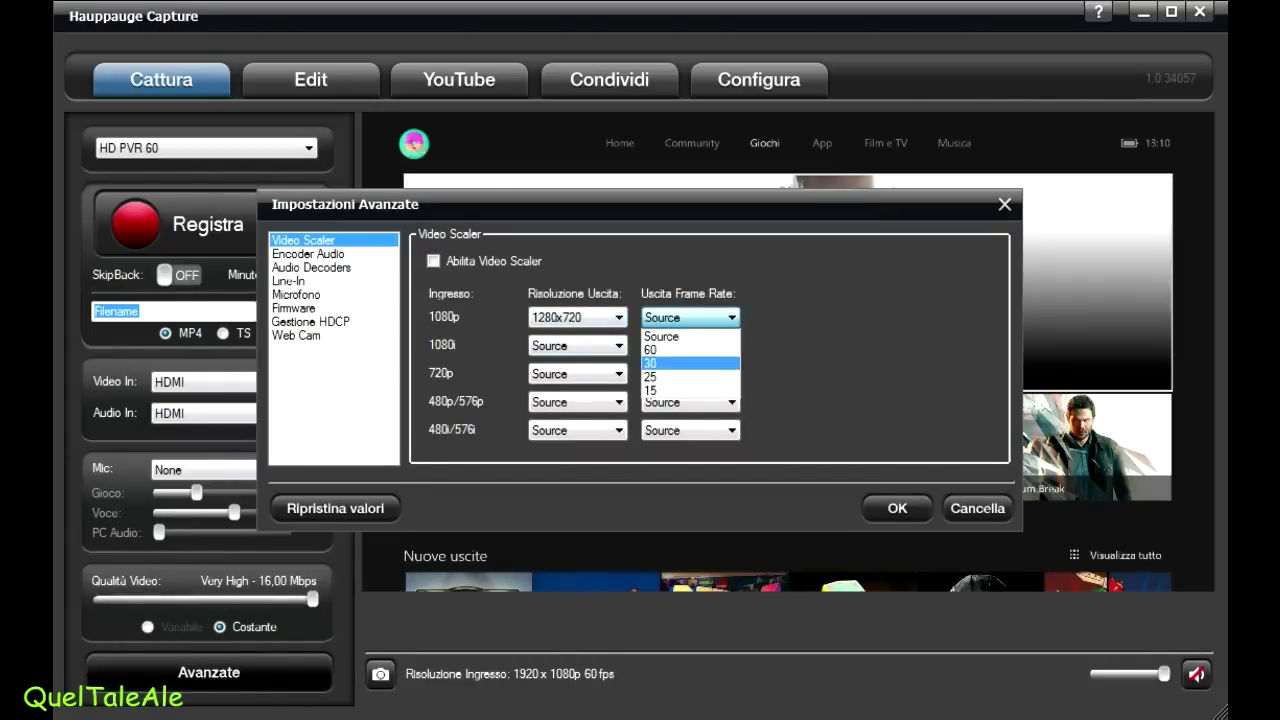
key("Return")
left_click(690, 373)
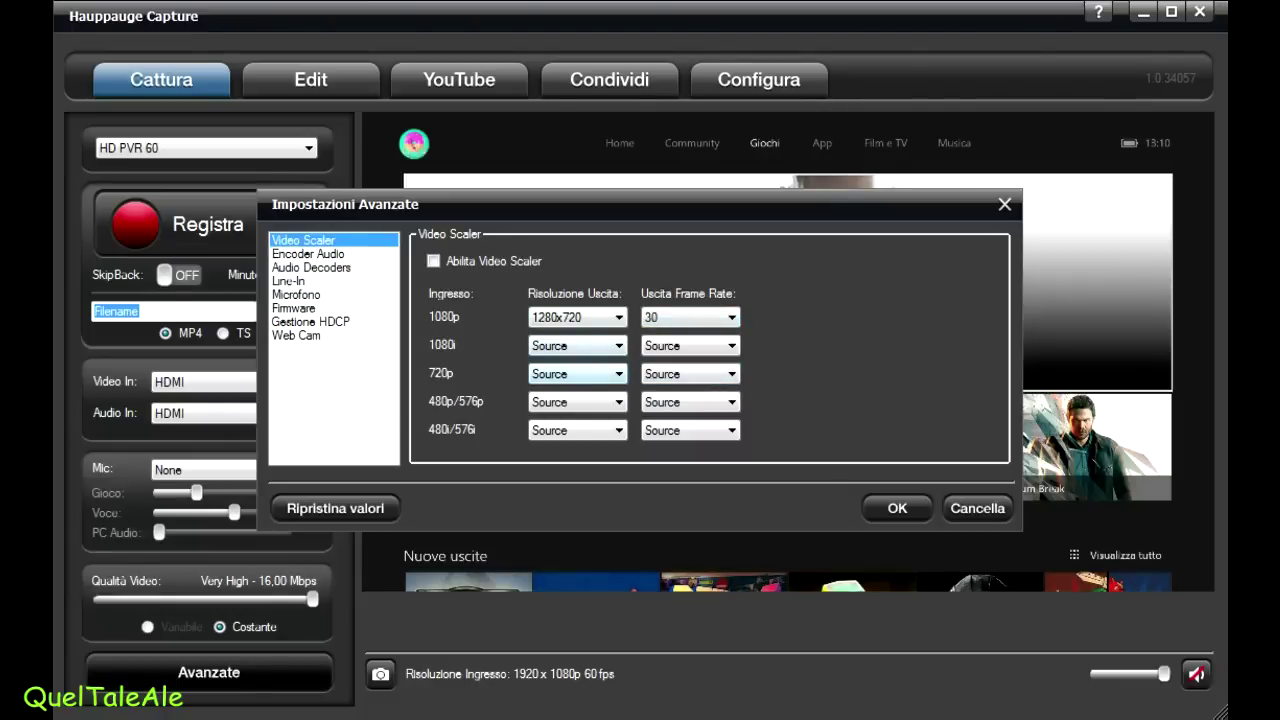
Set the 1080p input's output resolution and output frame rate back to Source
left_click(577, 317)
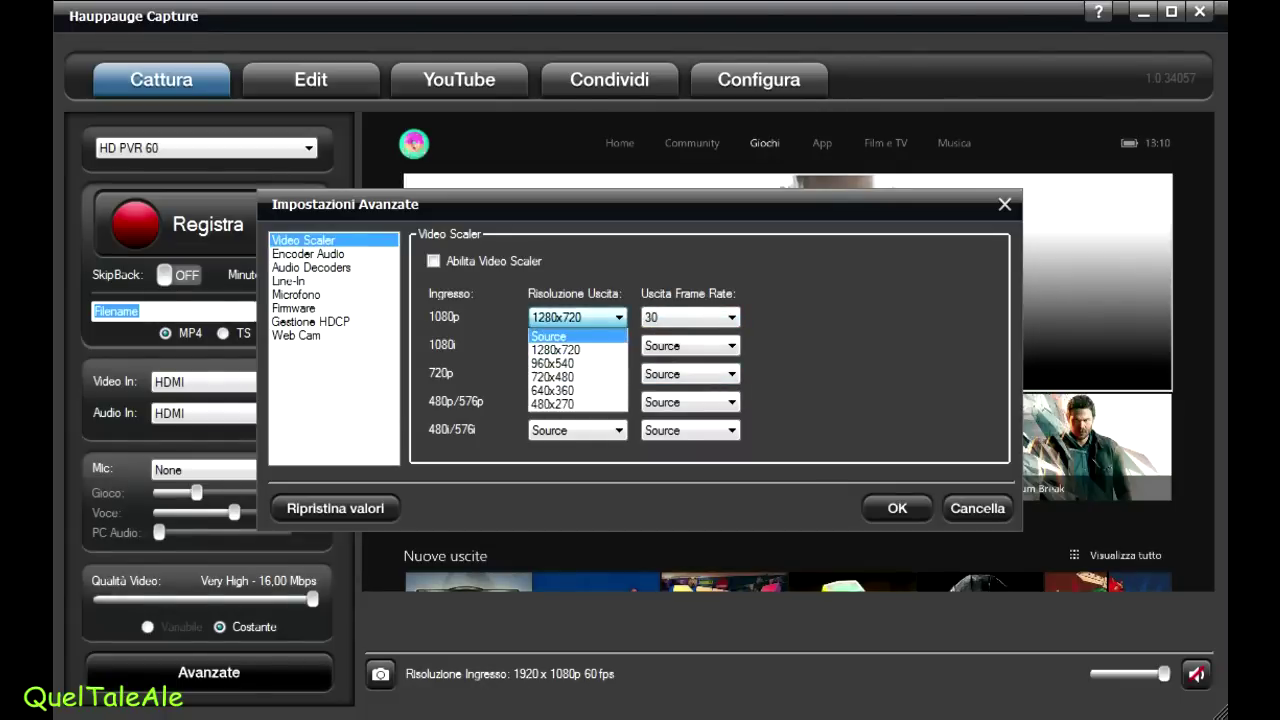
left_click(565, 336)
left_click(690, 317)
left_click(680, 339)
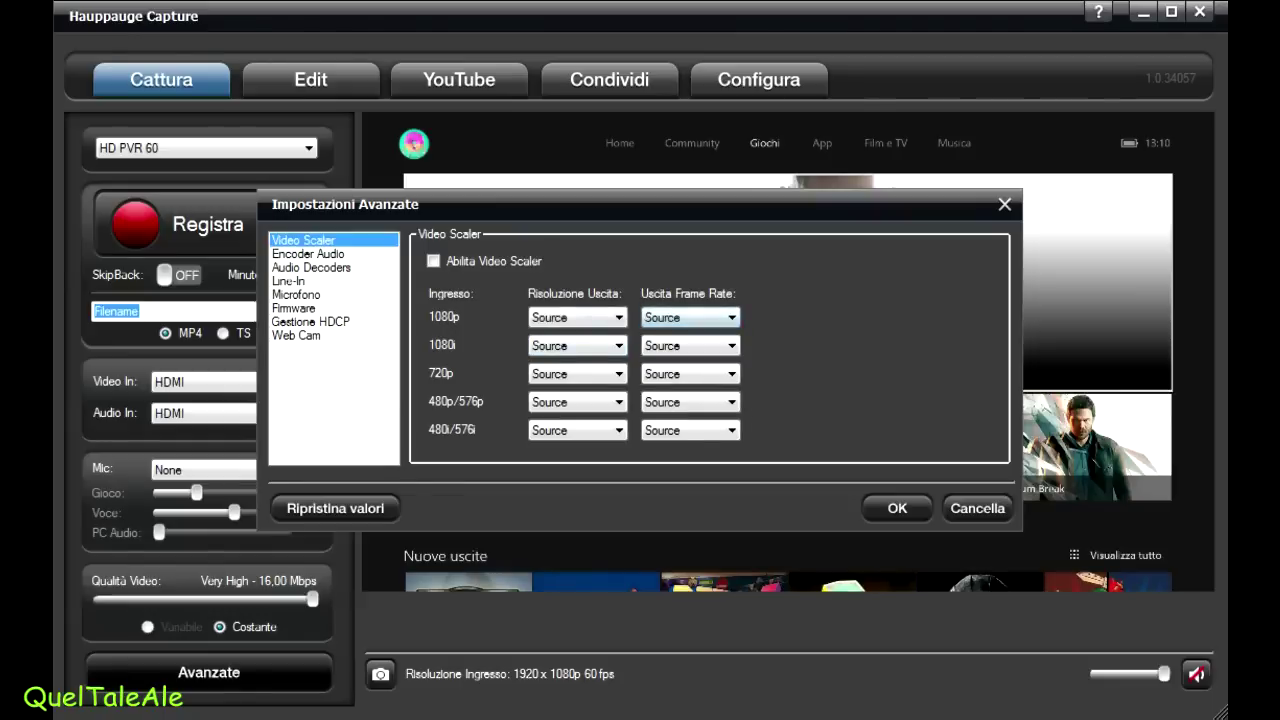
left_click(577, 373)
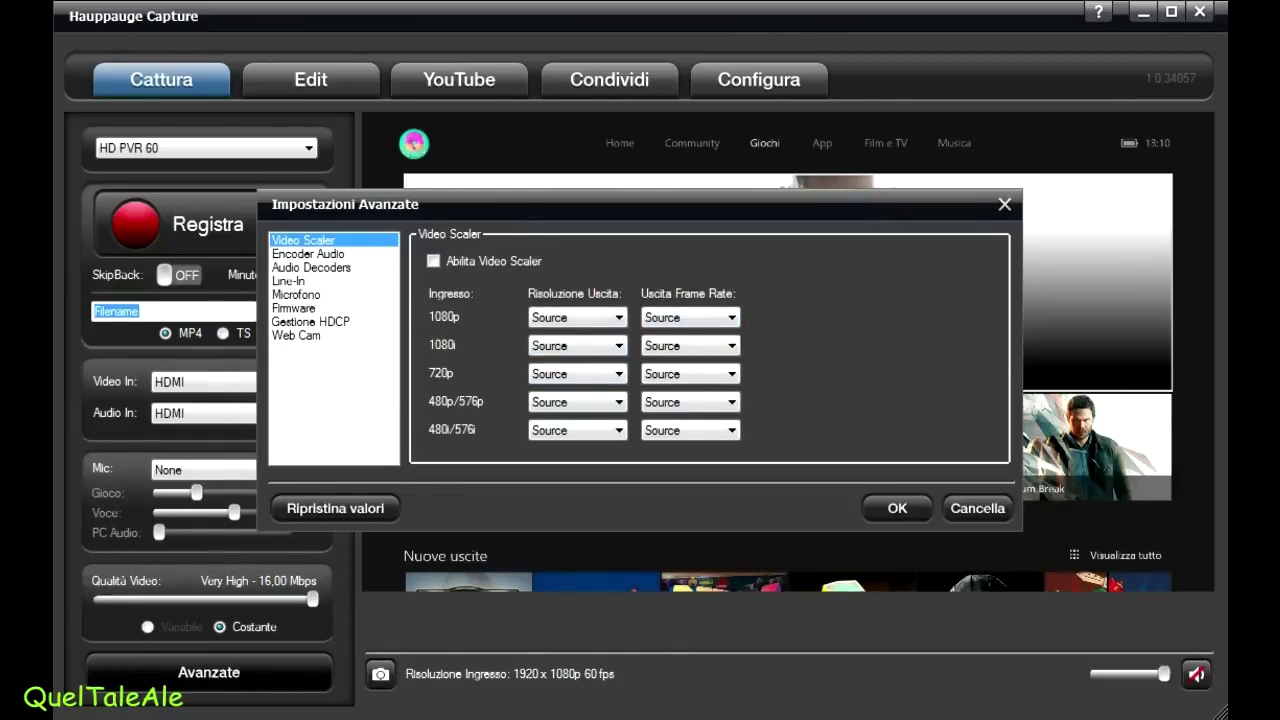
Review the Encoder Audio, Audio Decoders, Line-In, Microfono and Firmware advanced settings, and close the dialog without changes
left_click(308, 254)
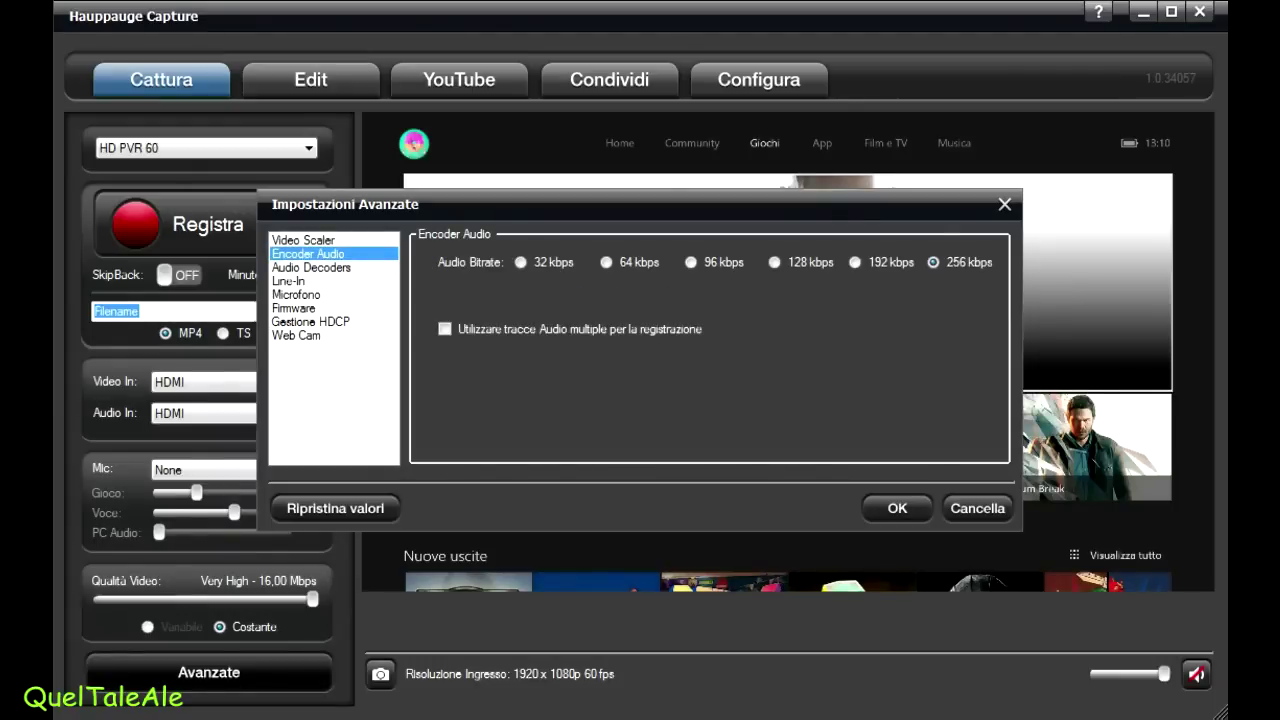
left_click(311, 267)
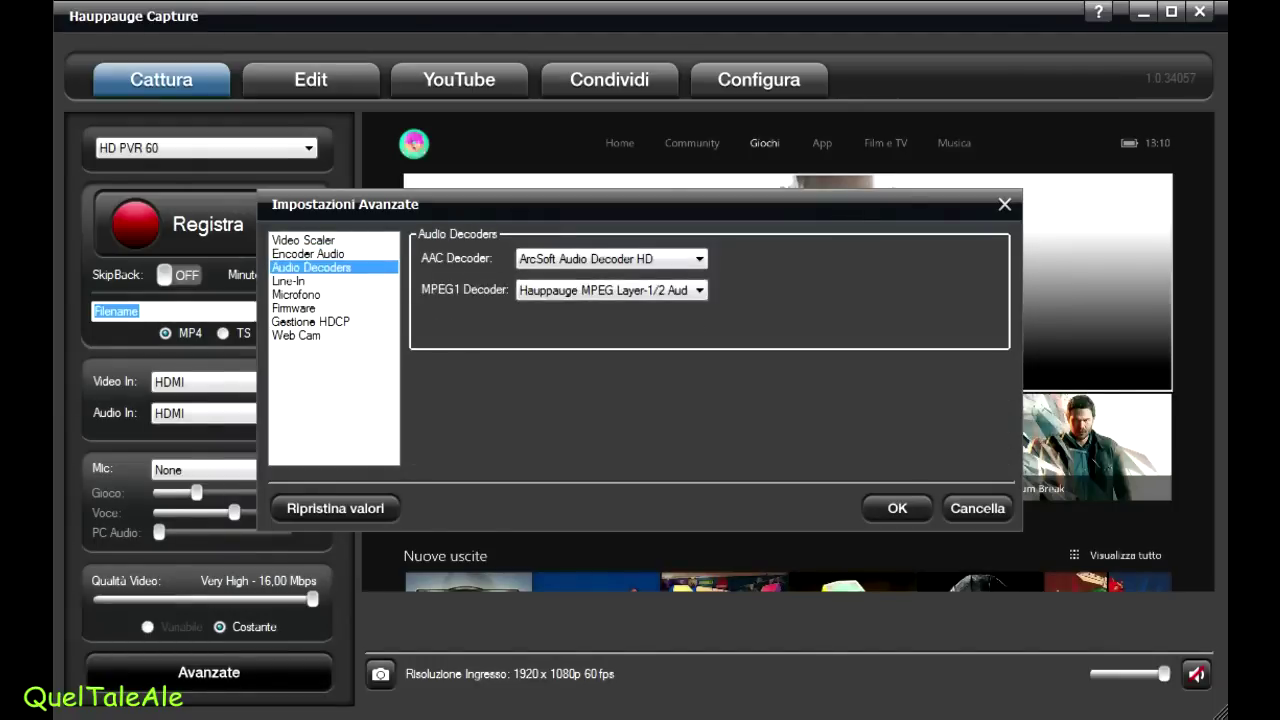
left_click(288, 281)
left_click(296, 295)
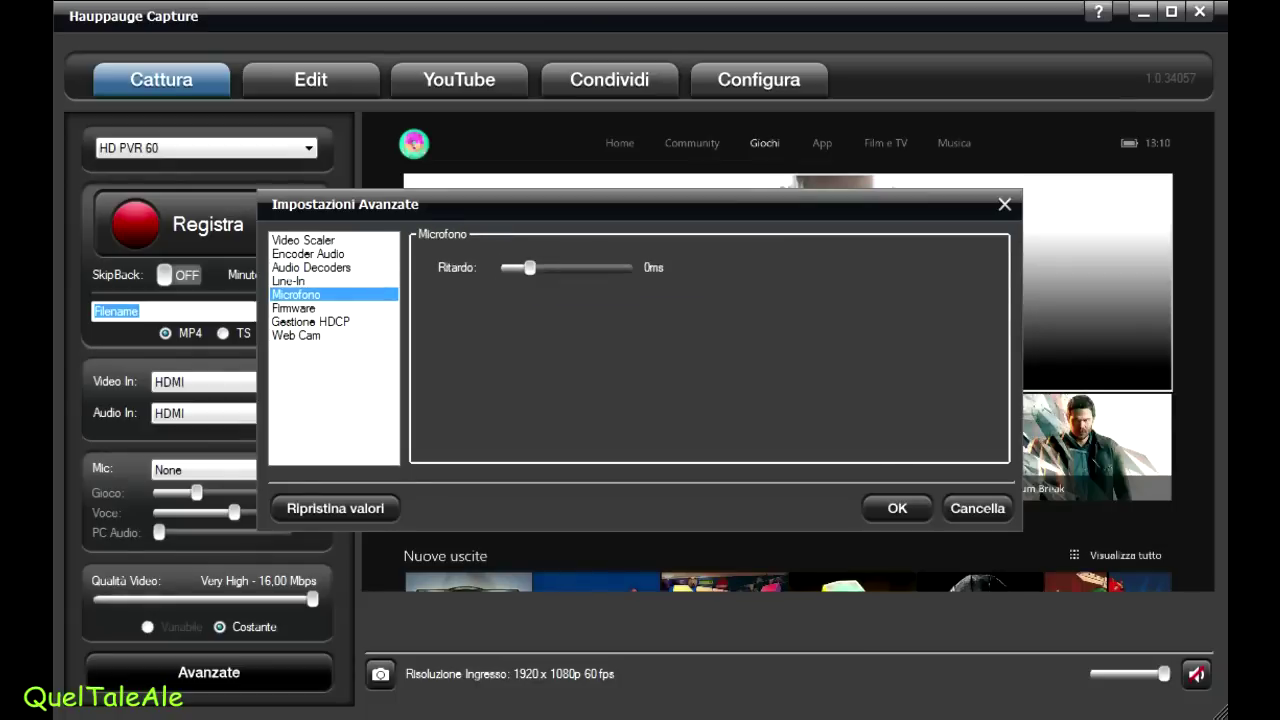
left_click(293, 308)
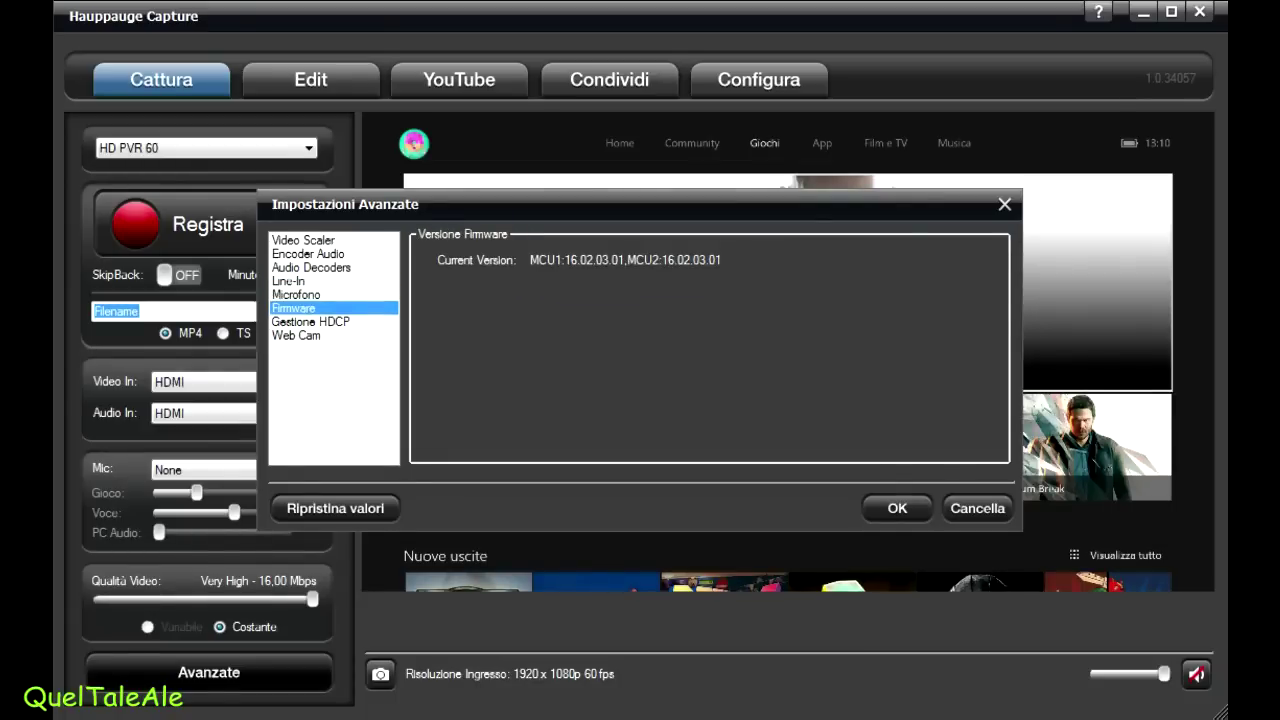
left_click(303, 240)
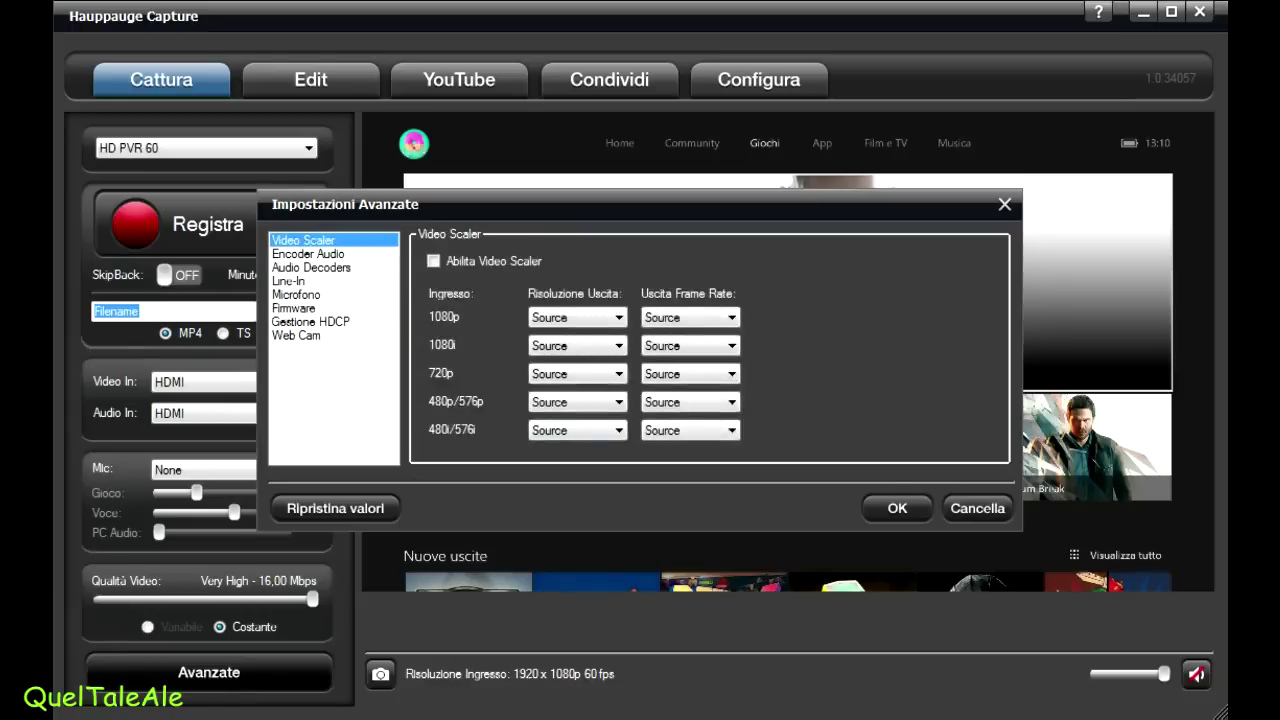
left_click(1004, 204)
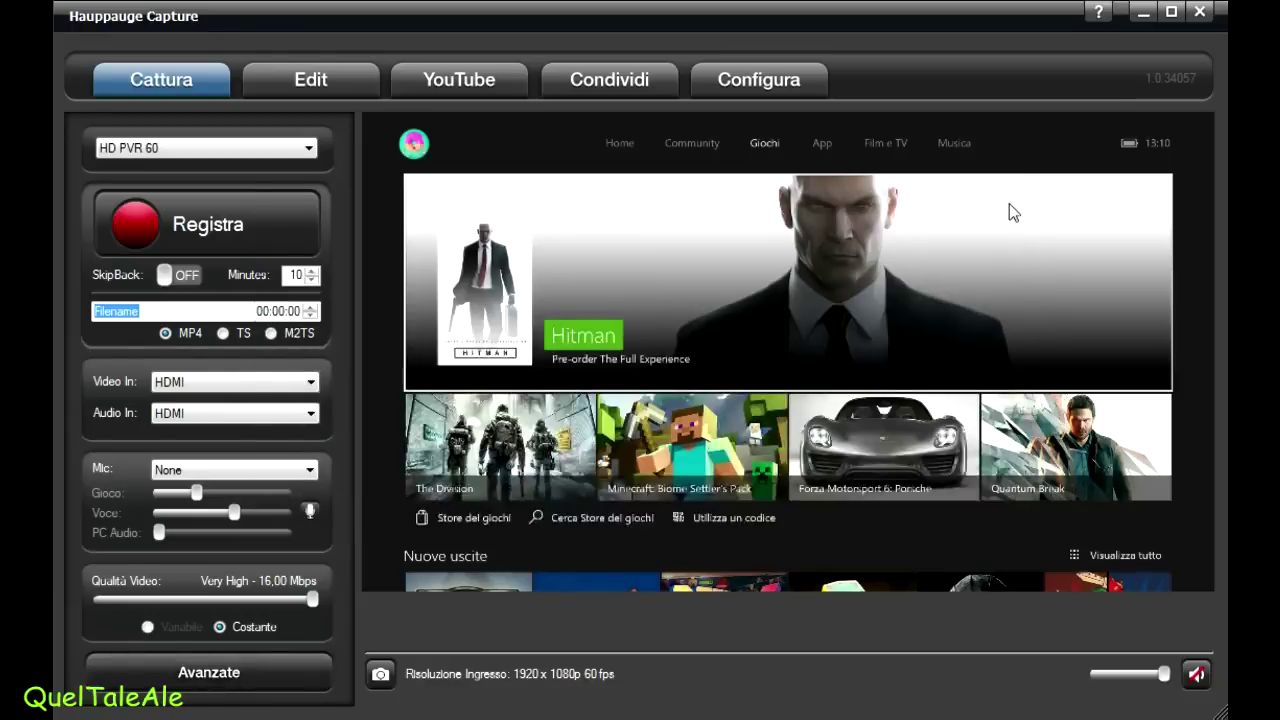
Select the recording HDPVR60_20160304_1525.mp4 for editing and move its playback position forward to about a tenth of the timeline
left_click(289, 88)
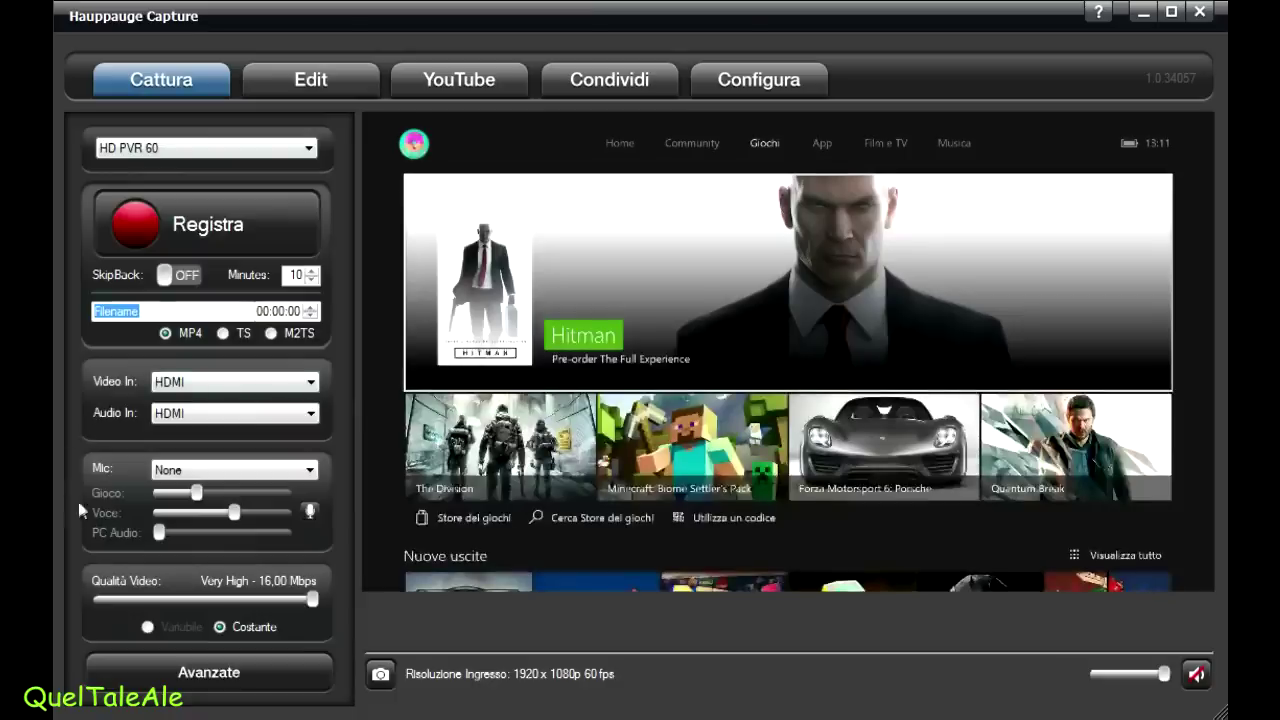
left_click(338, 84)
left_click(172, 212)
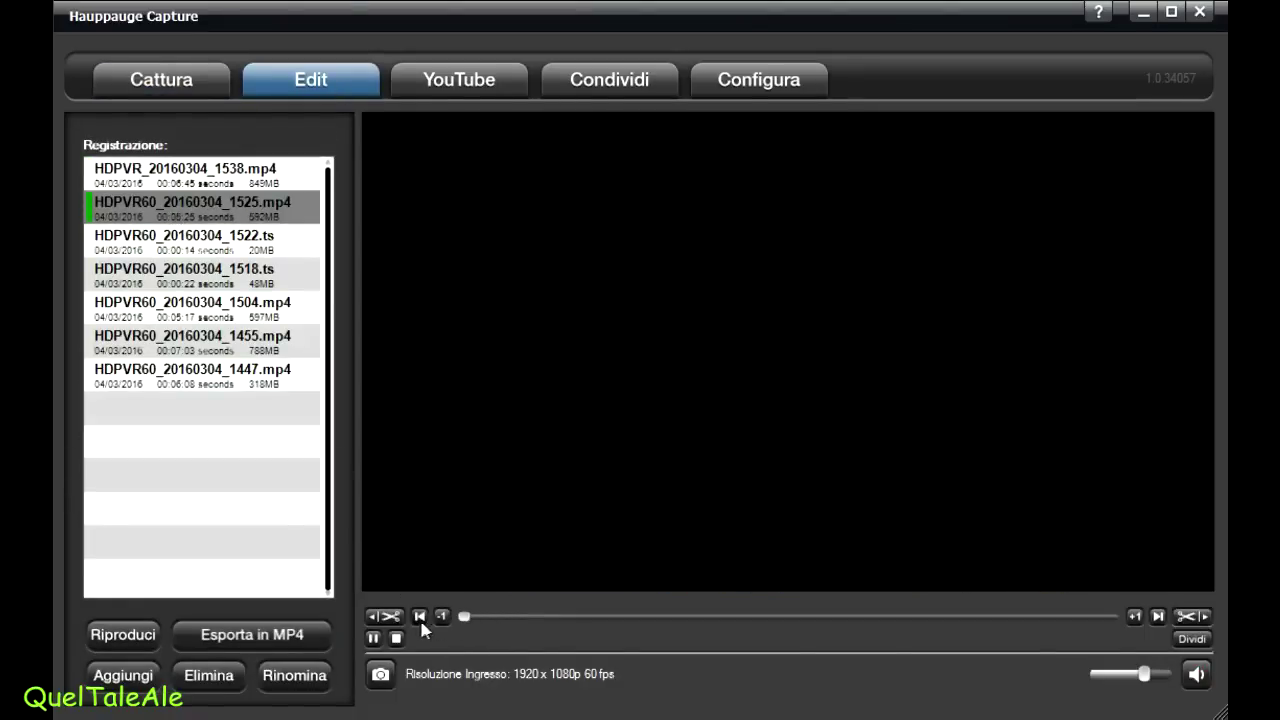
left_click_drag(462, 622, 535, 632)
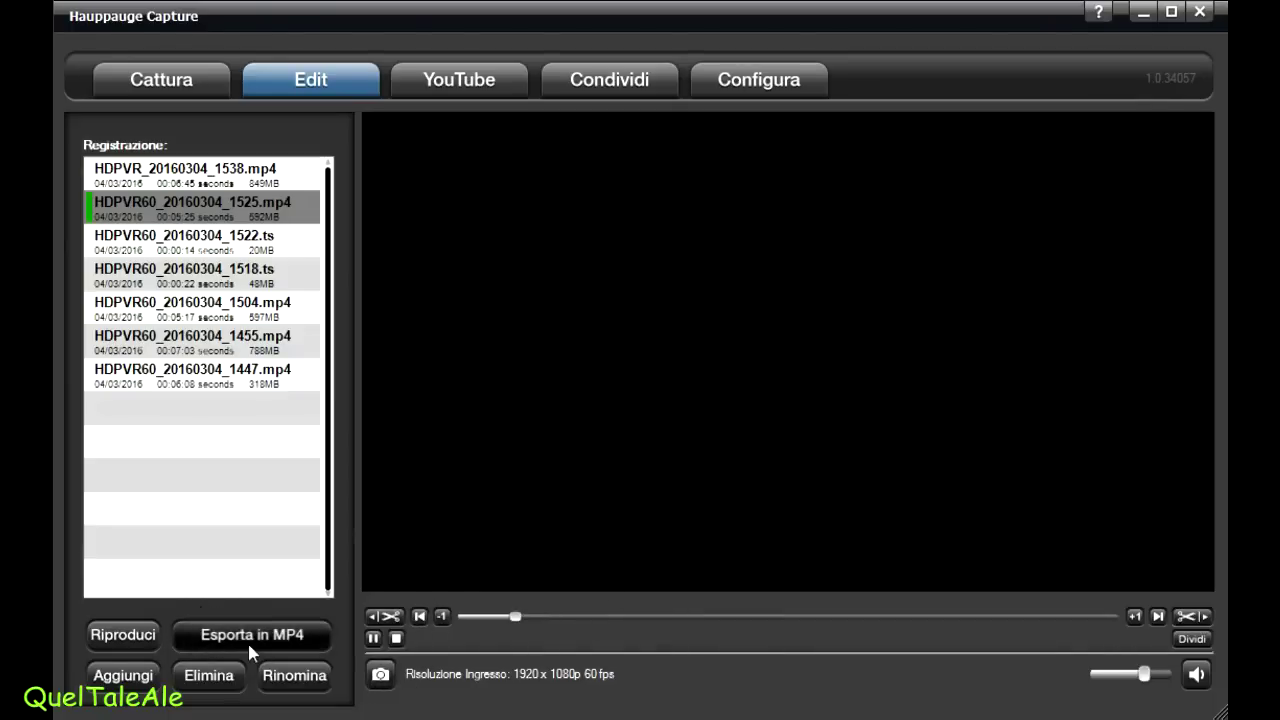
left_click(150, 85)
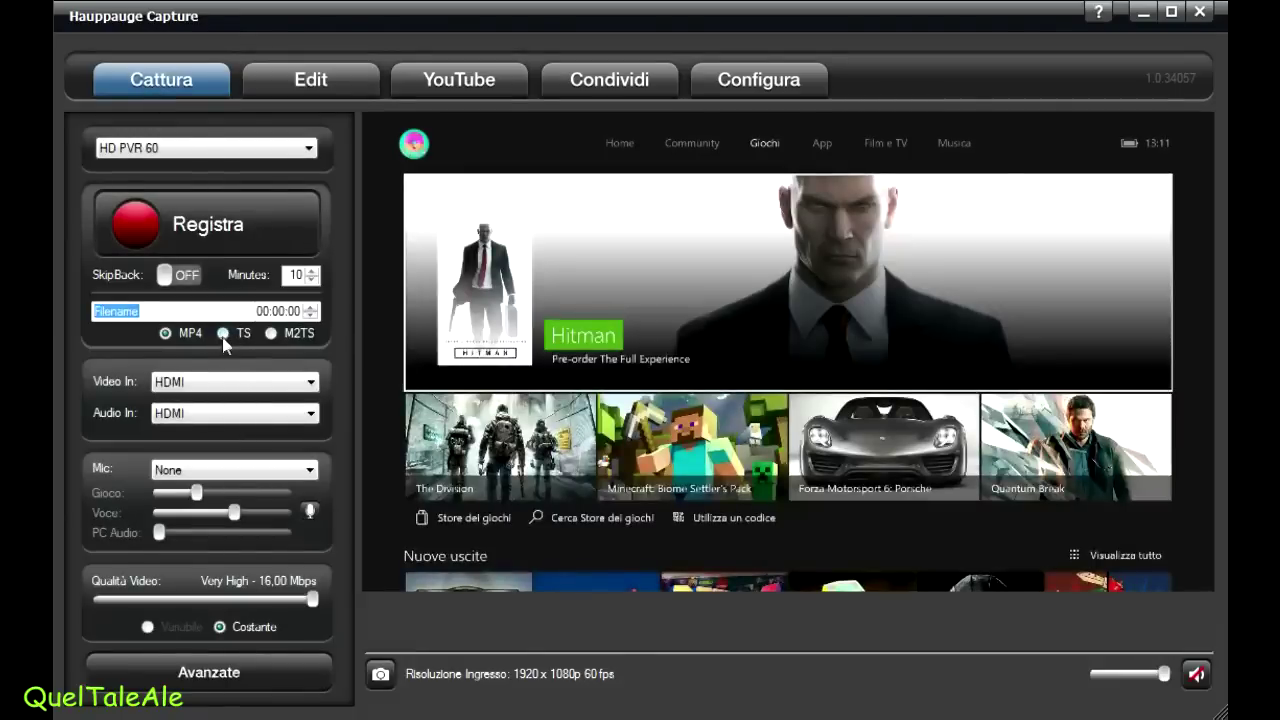
left_click(318, 78)
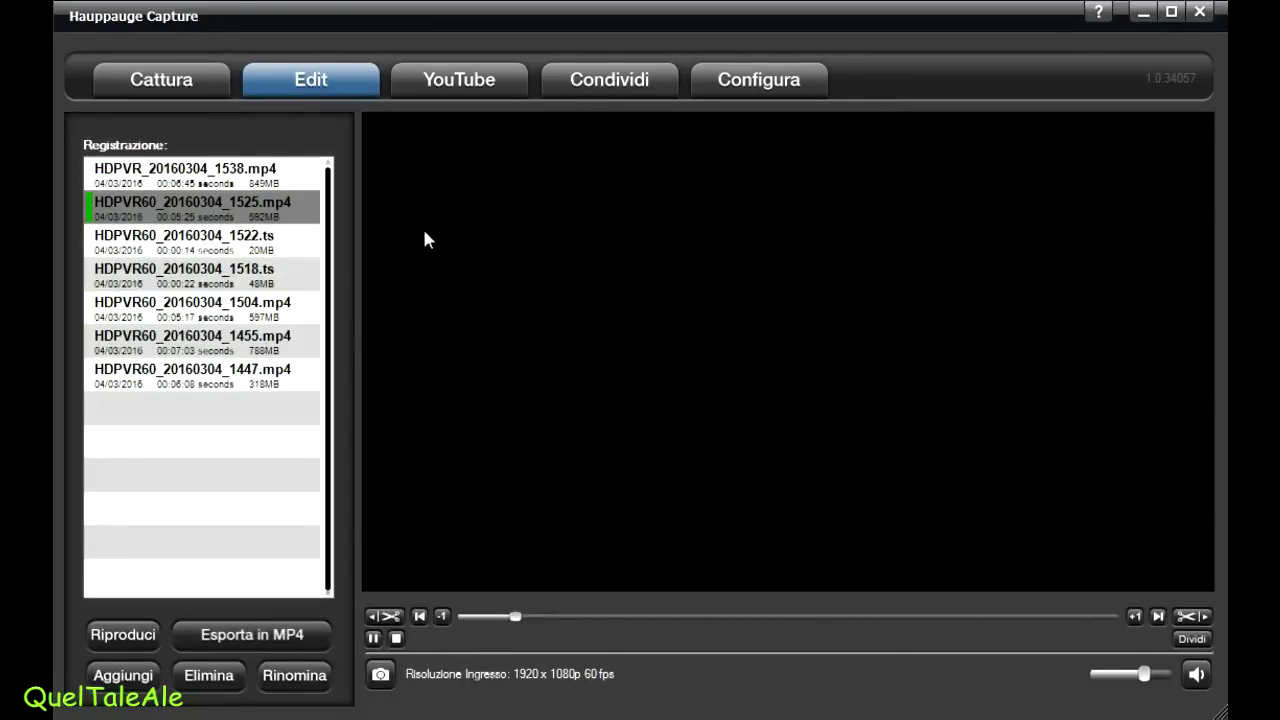
Examine the YouTube upload section and the available live-streaming services, leaving Ustream selected
left_click(463, 86)
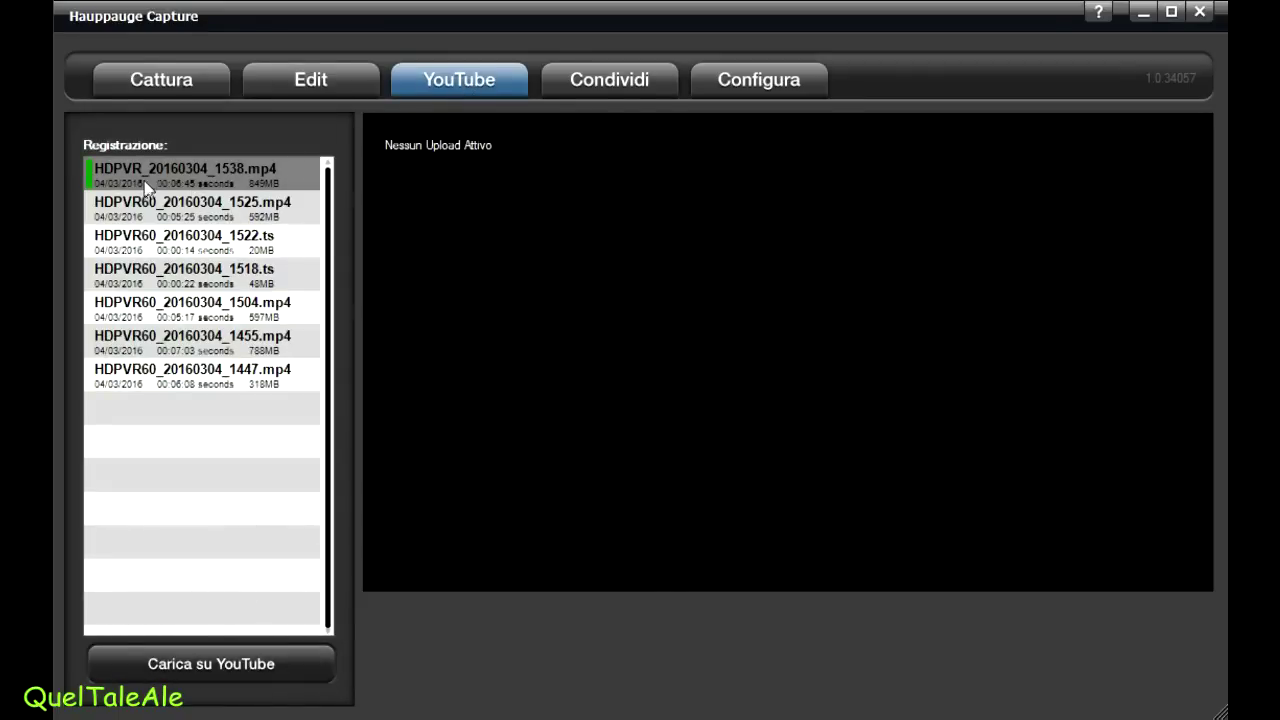
left_click(617, 84)
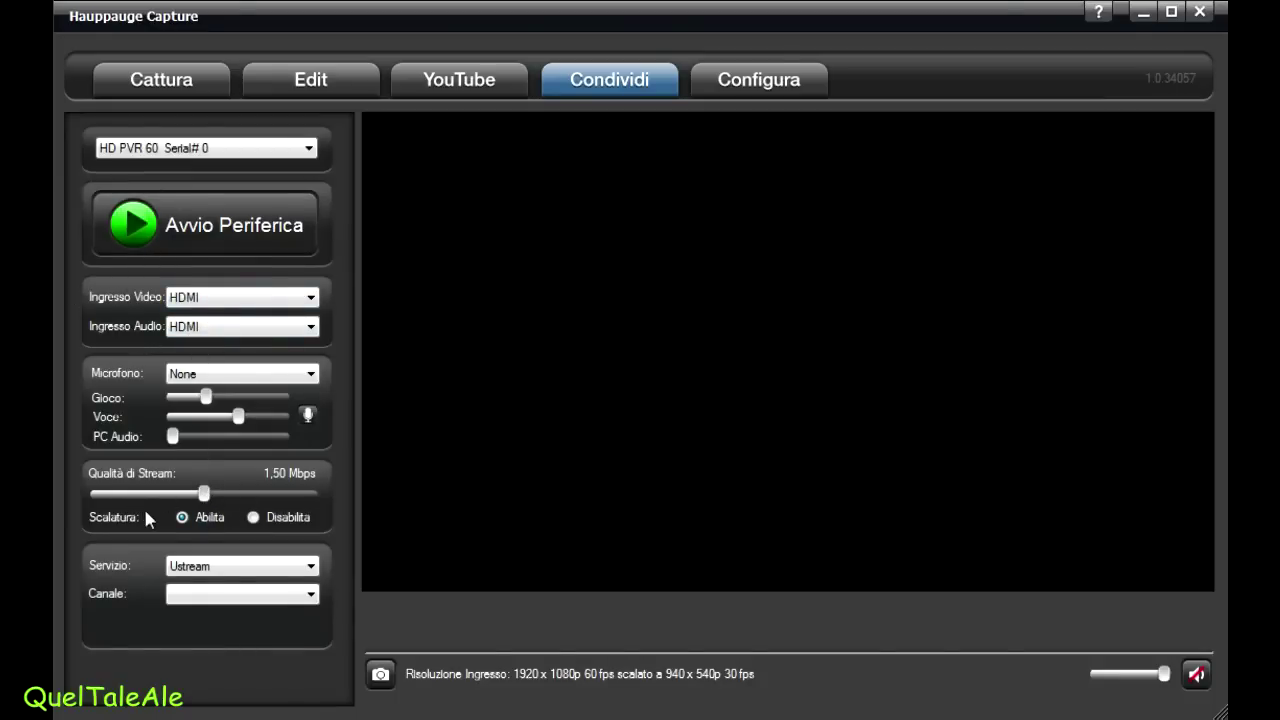
left_click(194, 569)
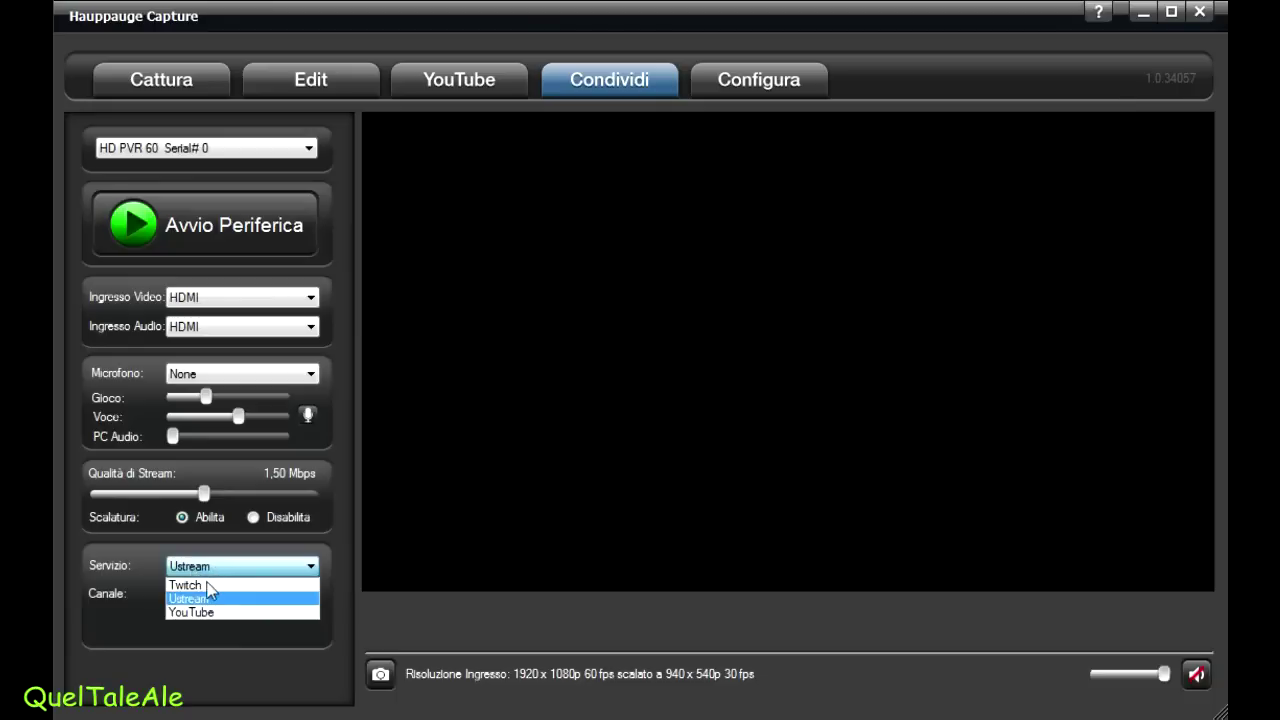
left_click(229, 566)
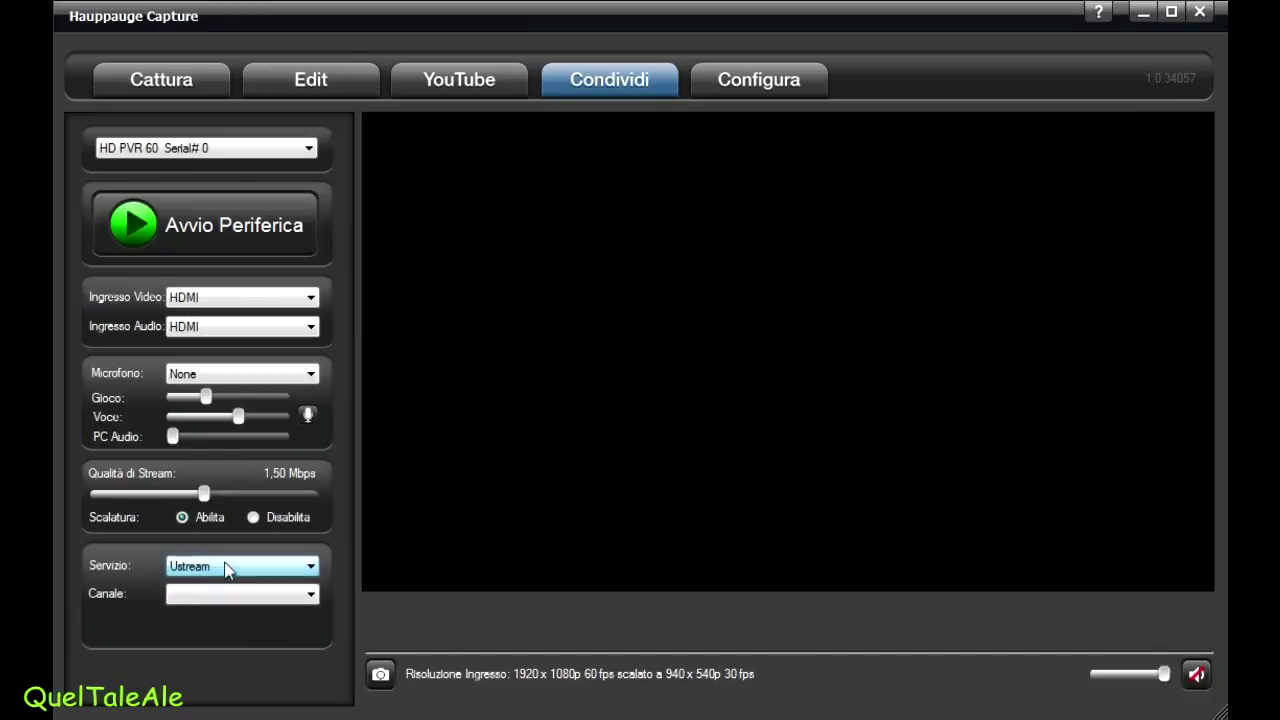
Enable FaceCam position editing in the webcam settings, move the frame into the preview's upper-left corner, and turn position editing off
left_click(764, 86)
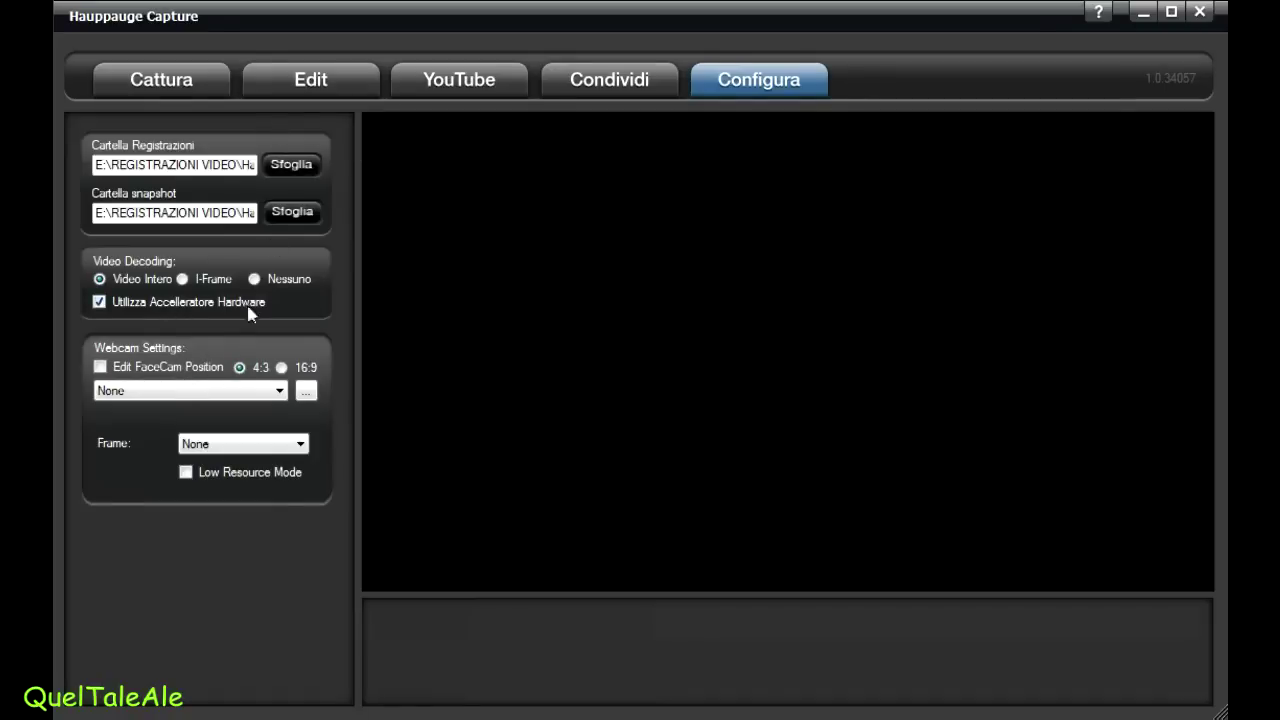
left_click(101, 370)
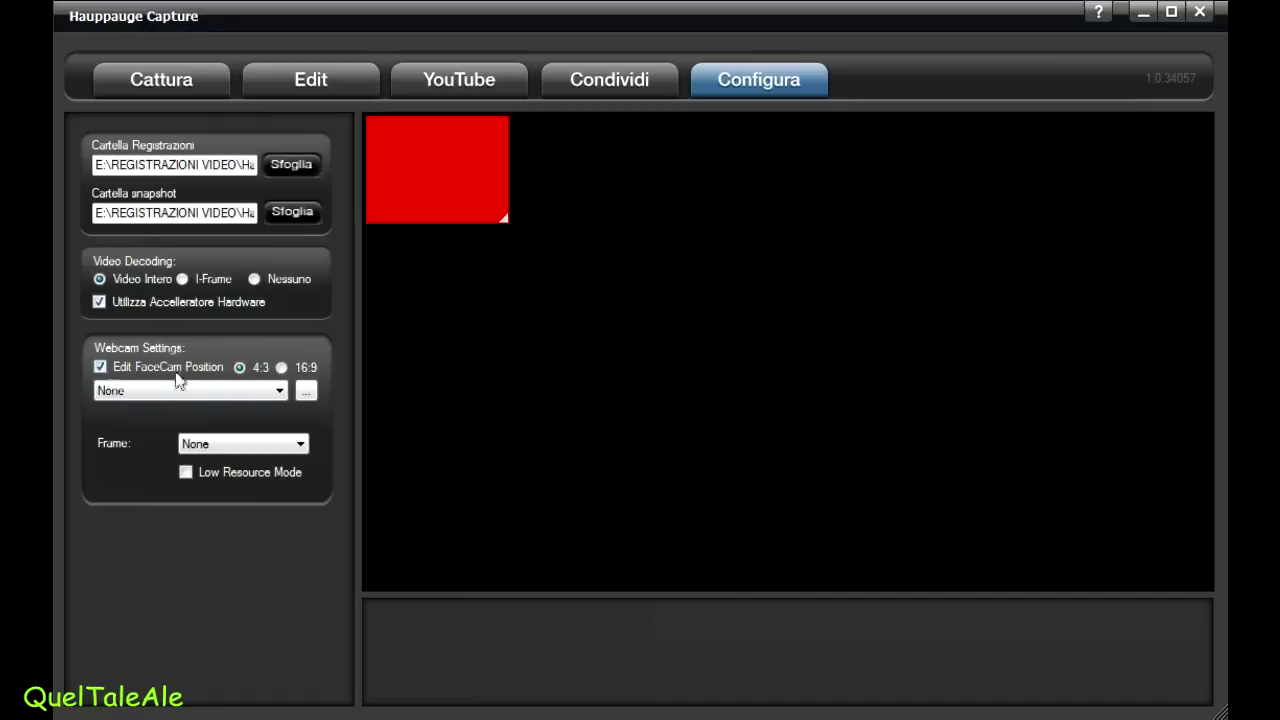
left_click_drag(380, 157, 357, 134)
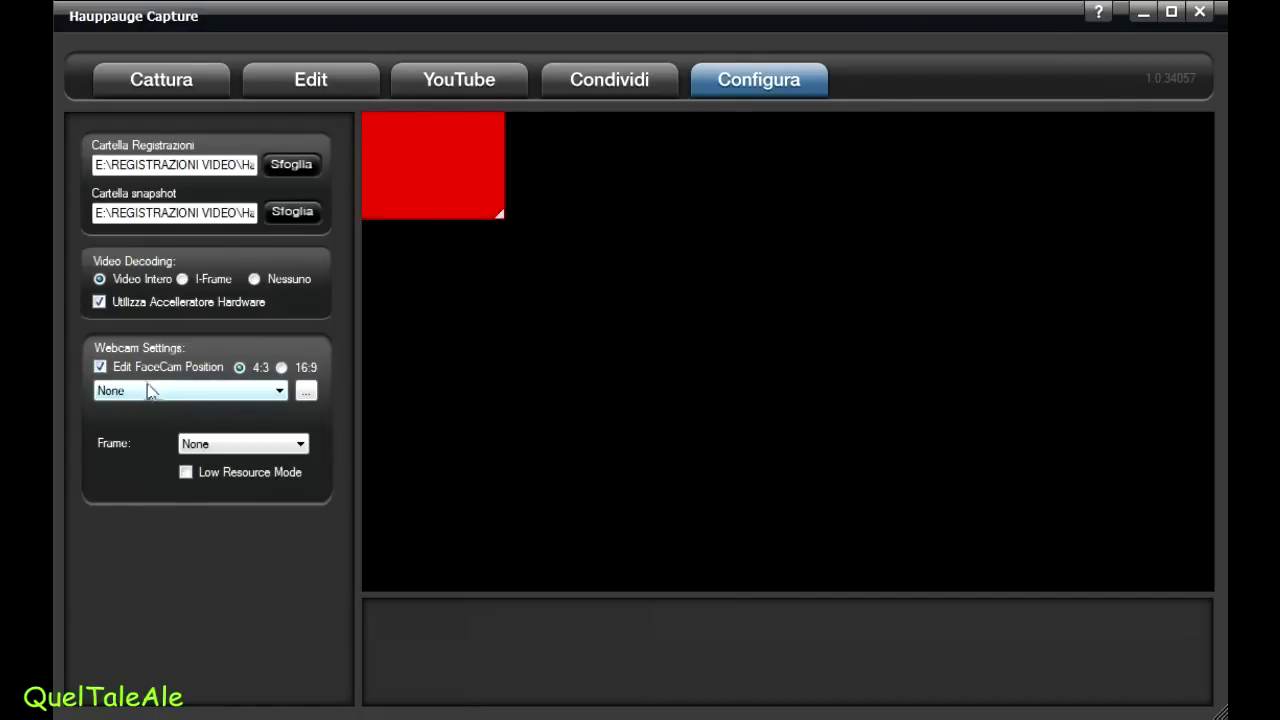
left_click(101, 370)
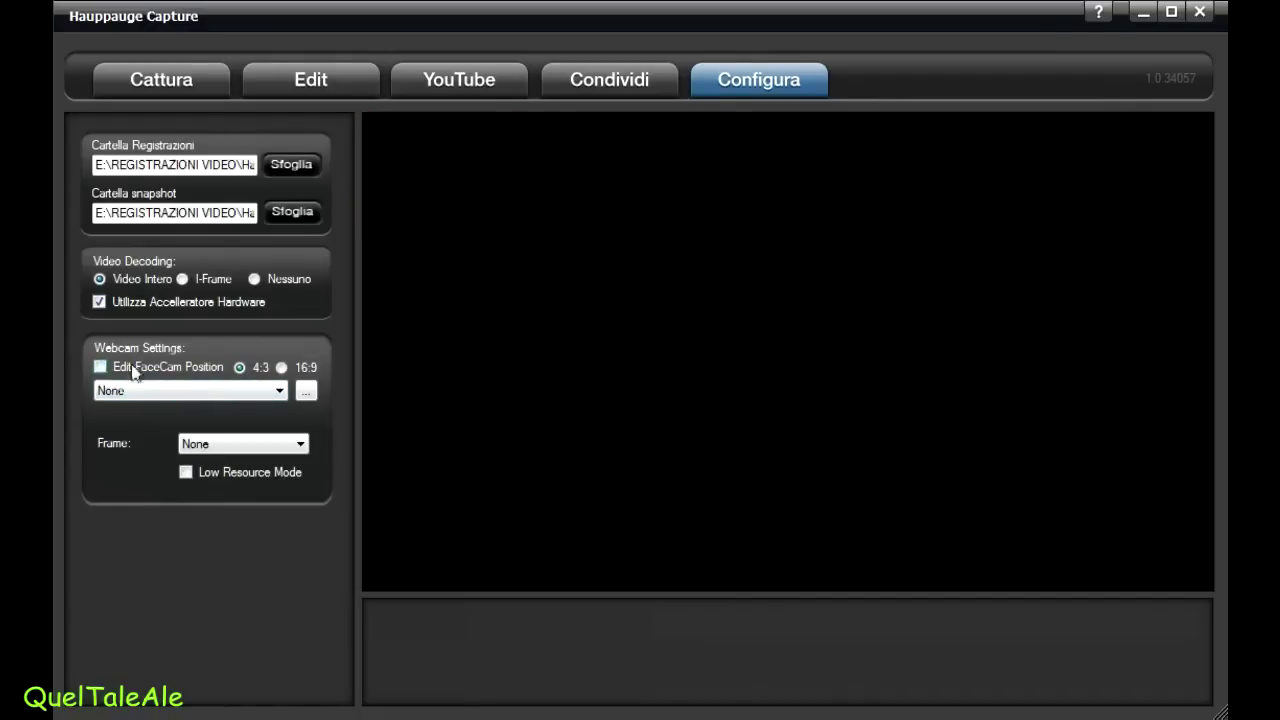
Return to the capture settings, keep the video quality at maximum, and open the advanced Video Scaler settings
left_click(620, 87)
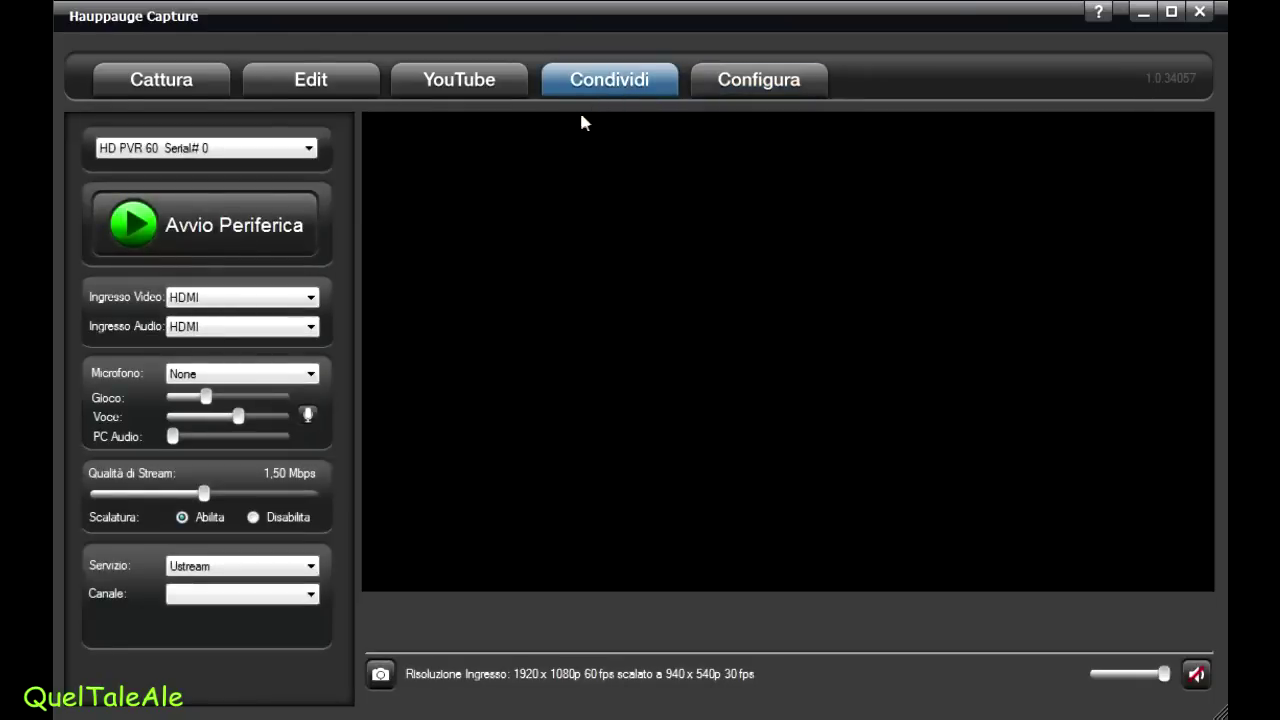
left_click(476, 88)
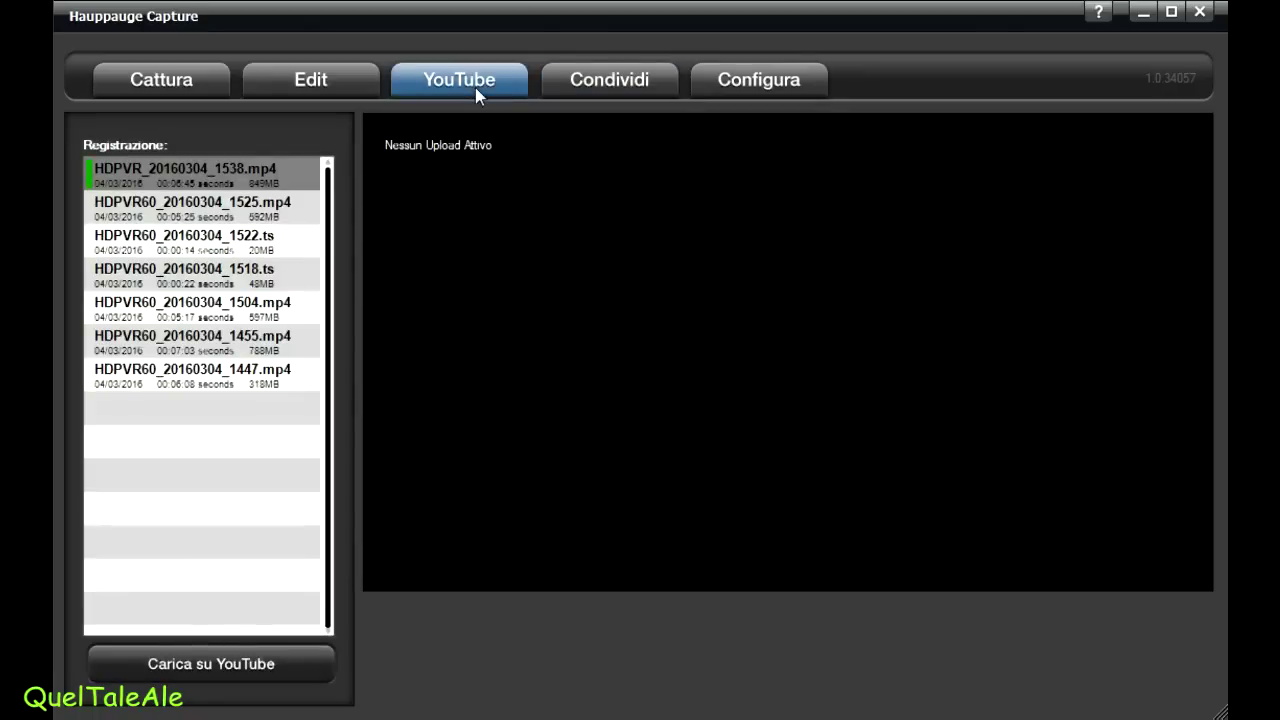
left_click(338, 82)
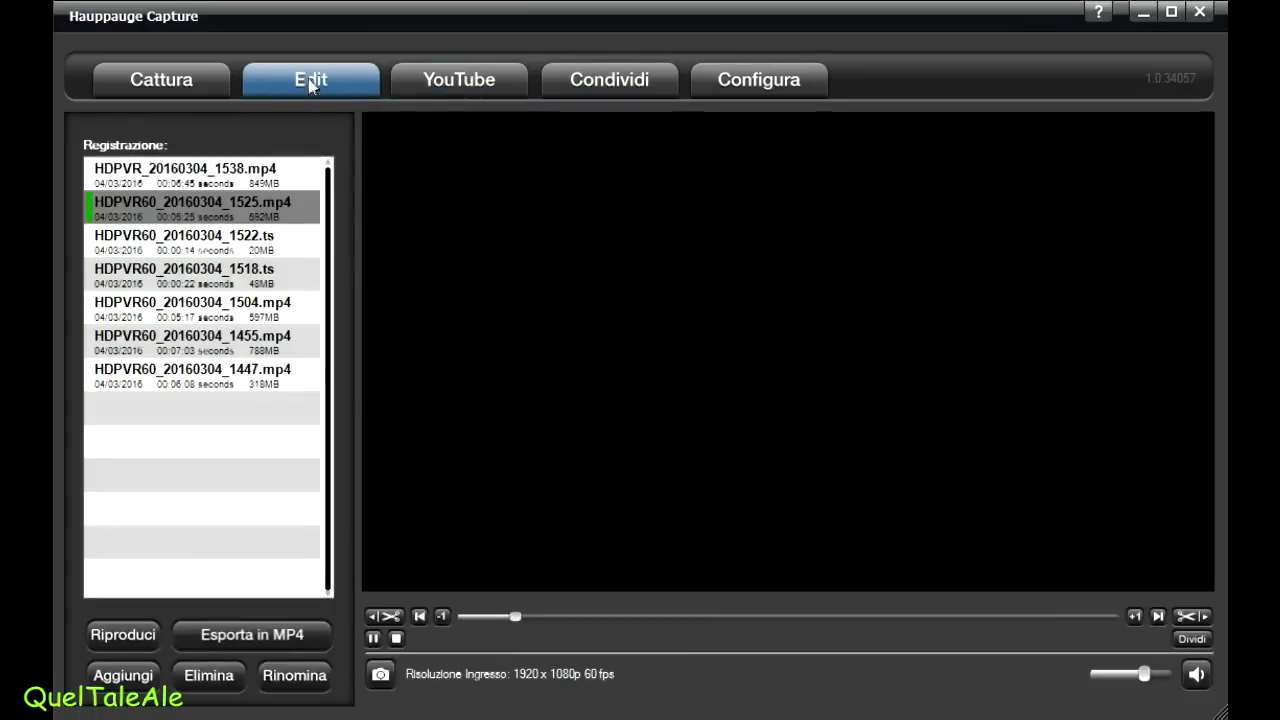
left_click(163, 80)
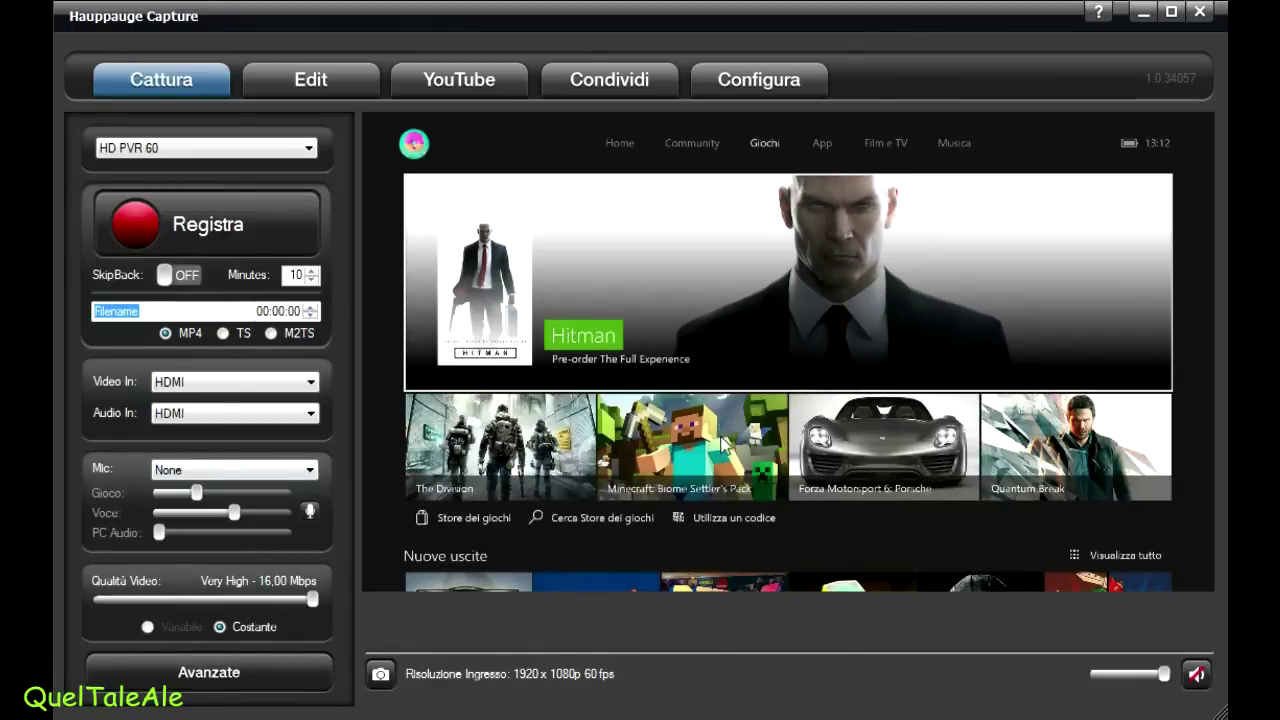
mouse_move(312, 599)
left_mouse_down()
mouse_move(139, 599)
mouse_move(330, 604)
left_mouse_up()
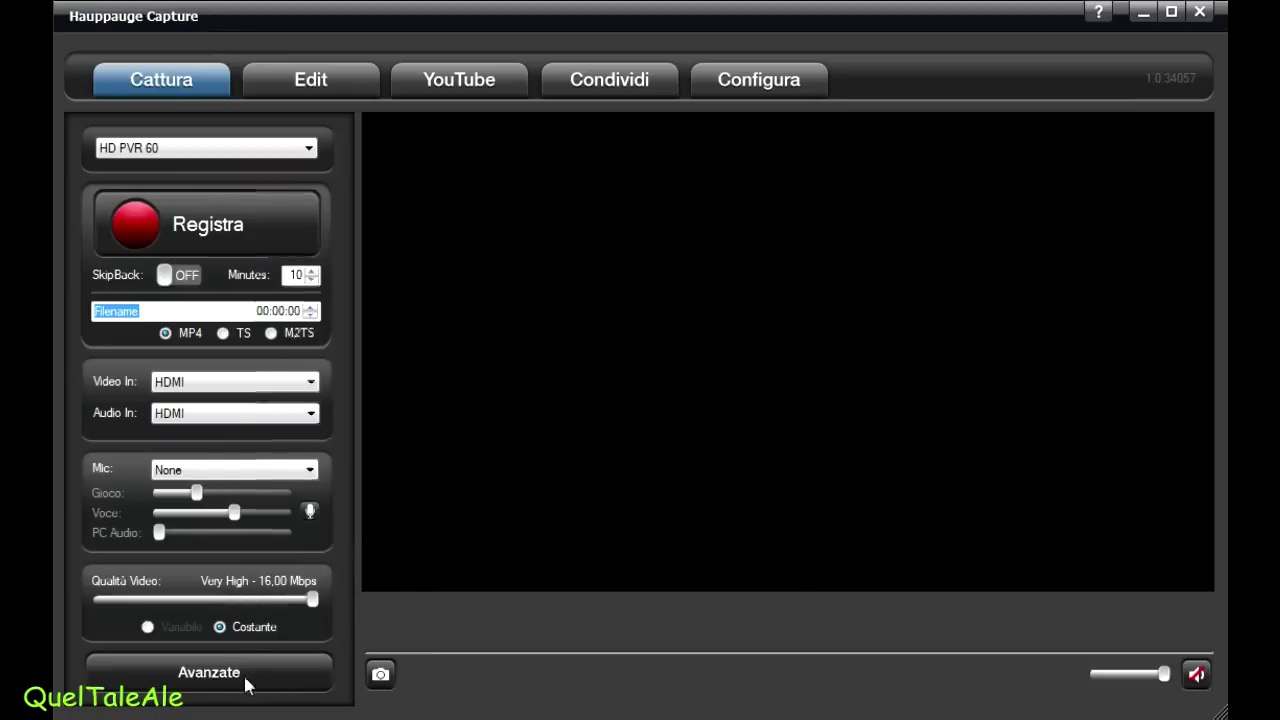
left_click(246, 680)
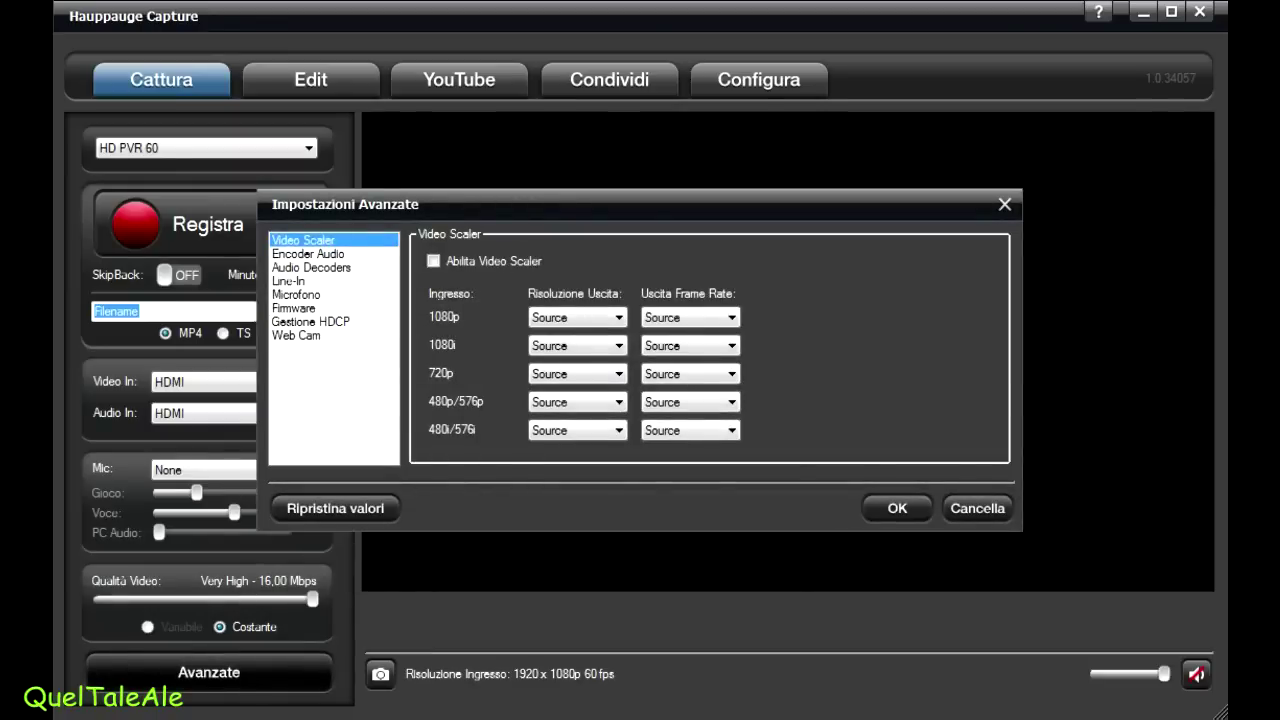
Examine the Video Scaler's output resolution and frame rate options for 1080p input, keep both at Source, and close the advanced settings
left_click(578, 317)
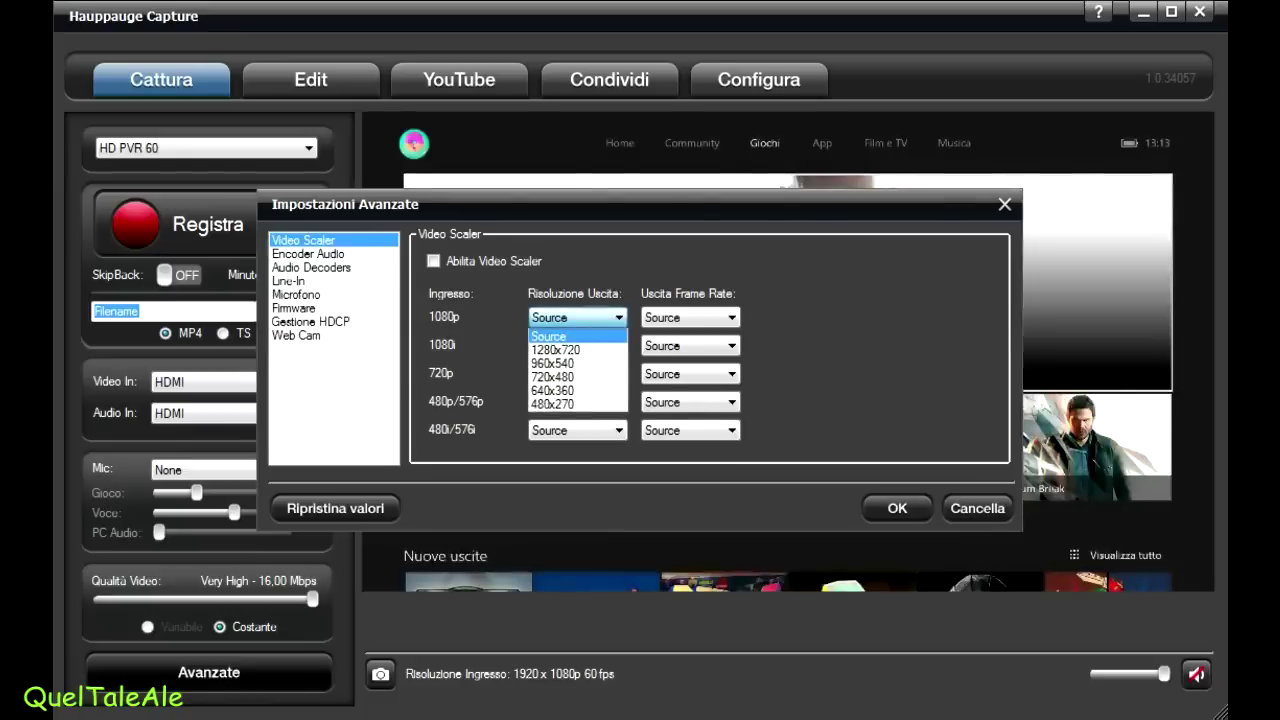
left_click(560, 331)
left_click(578, 317)
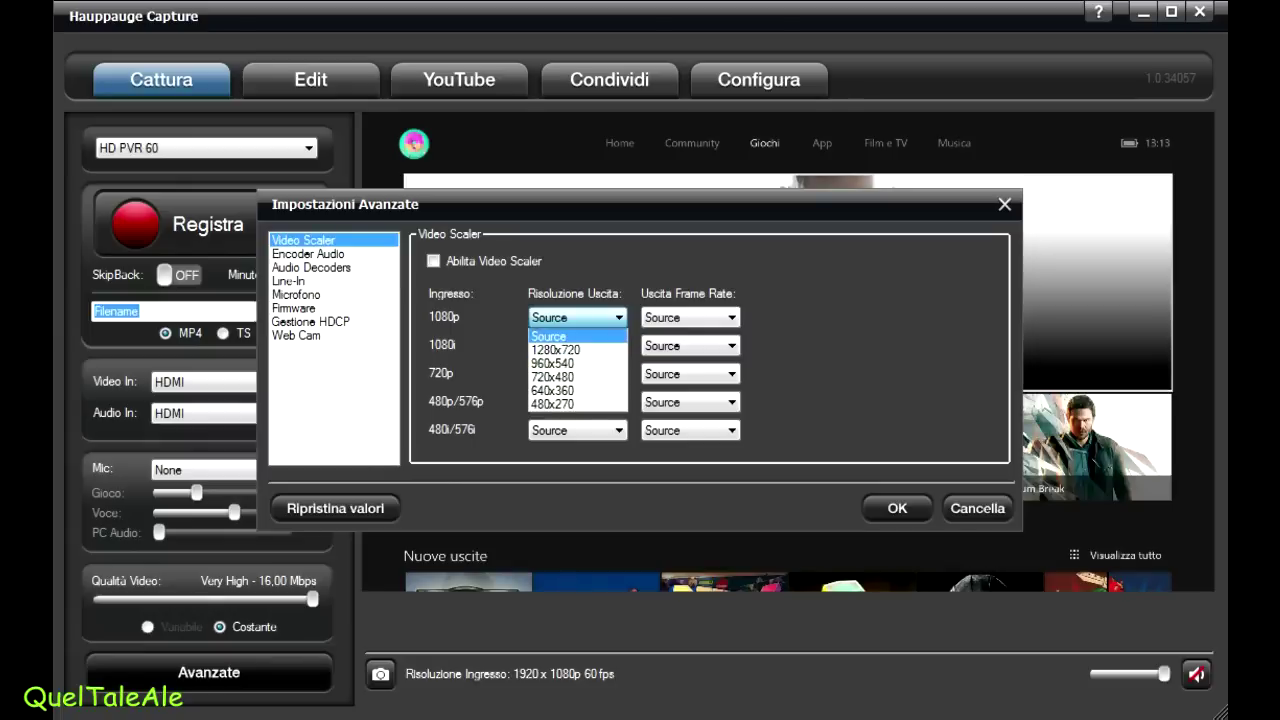
key("Return")
key("alt+Down")
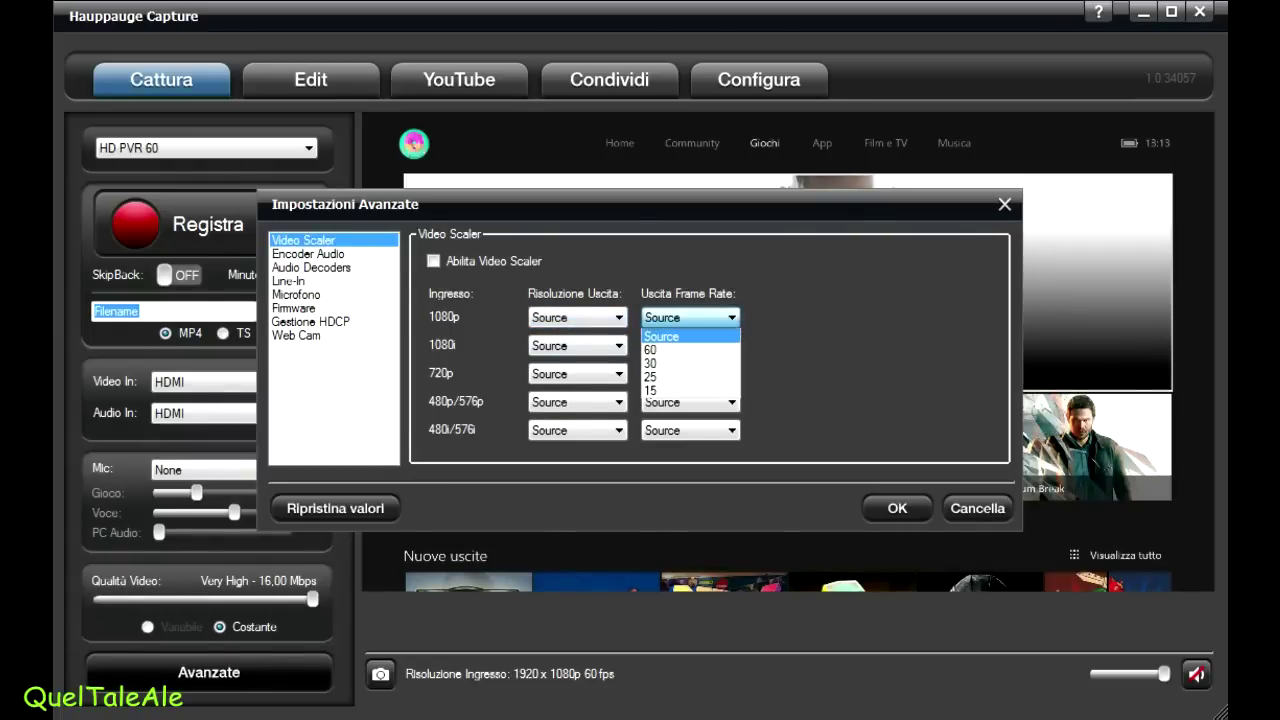
key("Return")
left_click(577, 317)
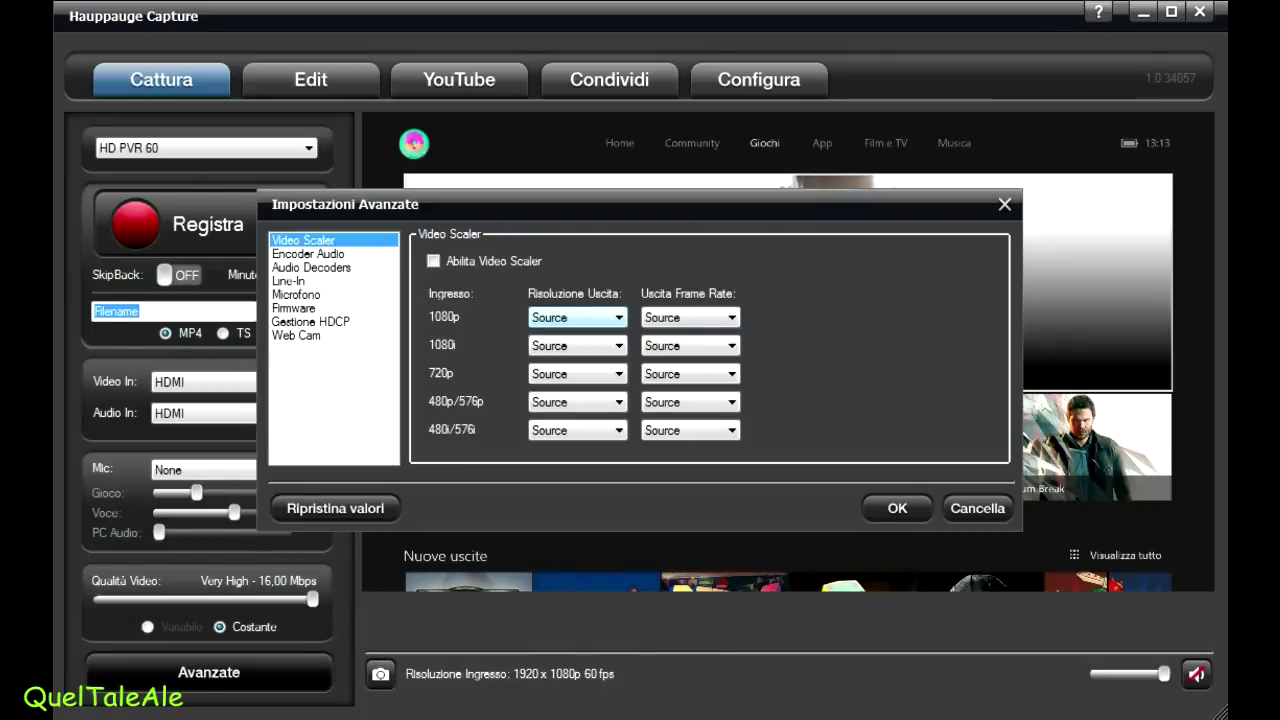
key("alt+Down")
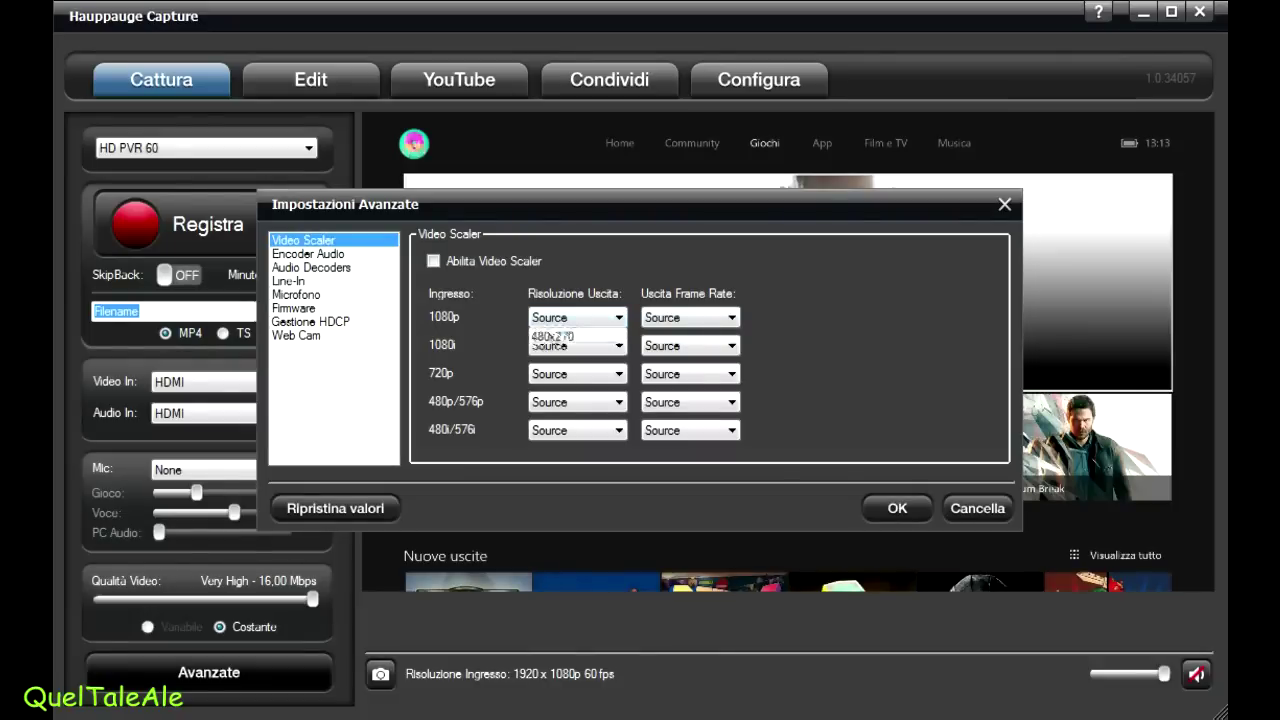
key("Return")
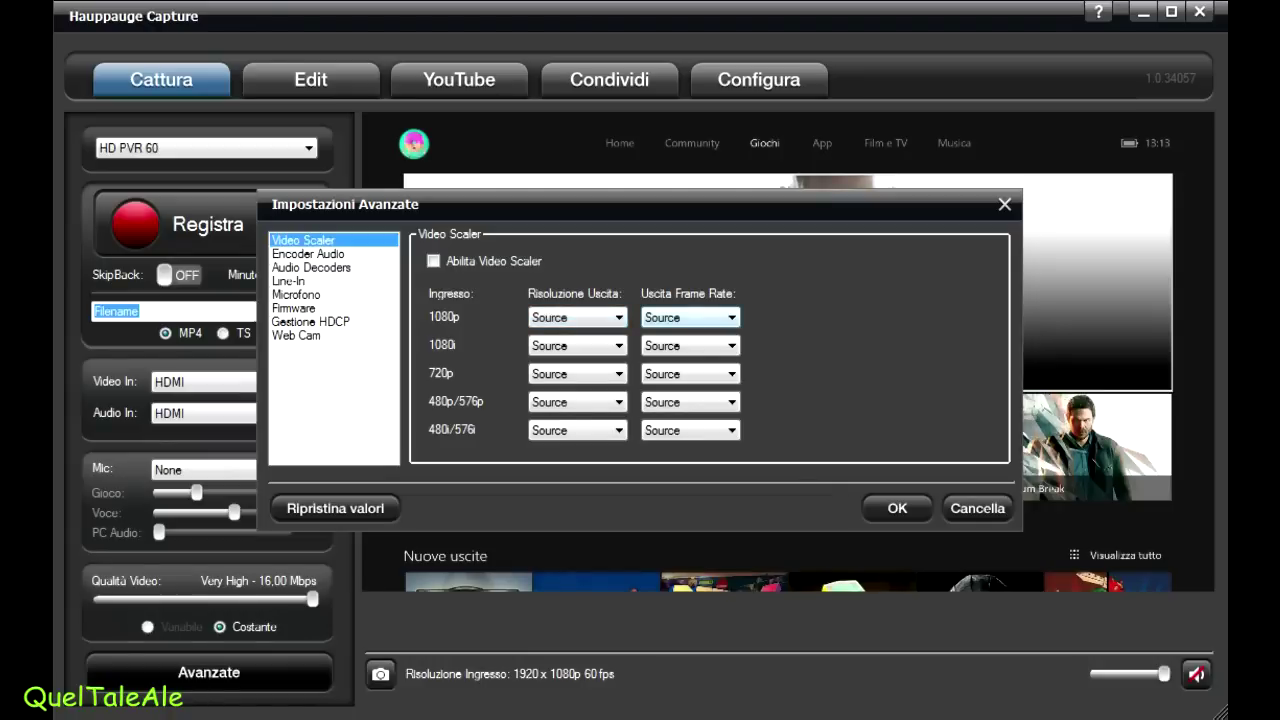
left_click(1004, 204)
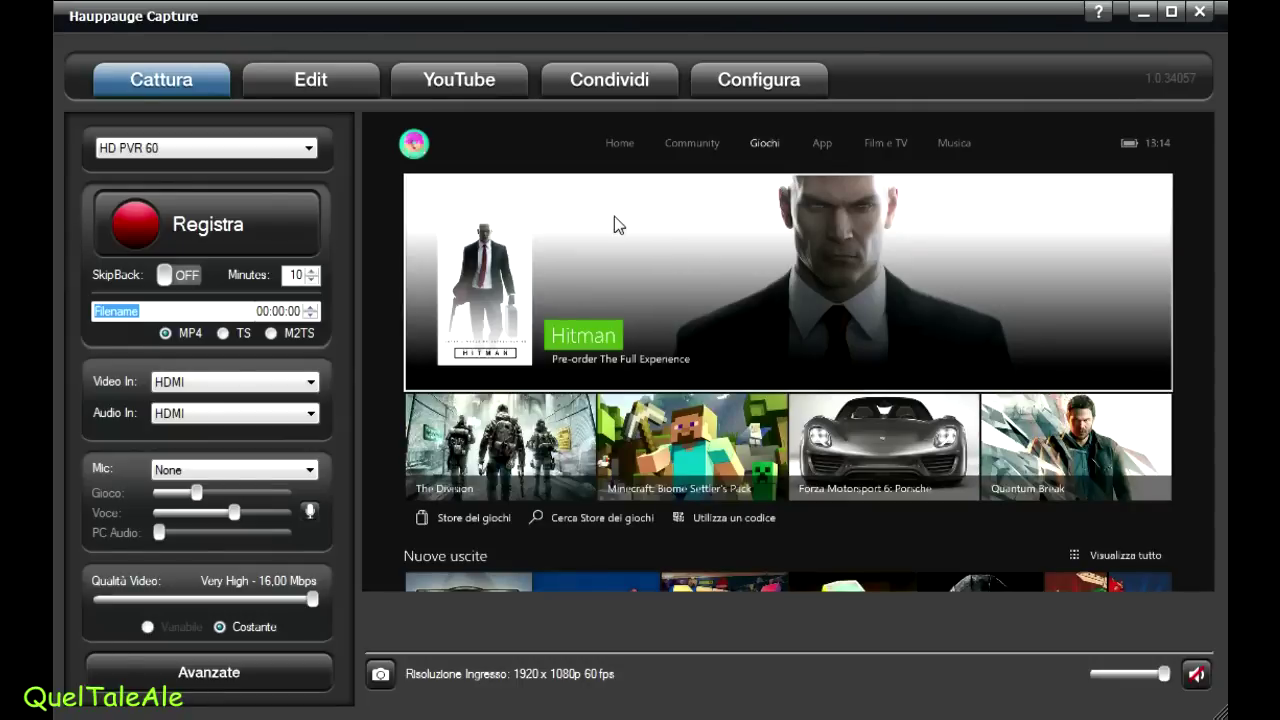
Look through the streaming, YouTube and editing sections once more, and return to the capture section
left_click(462, 80)
left_click(318, 85)
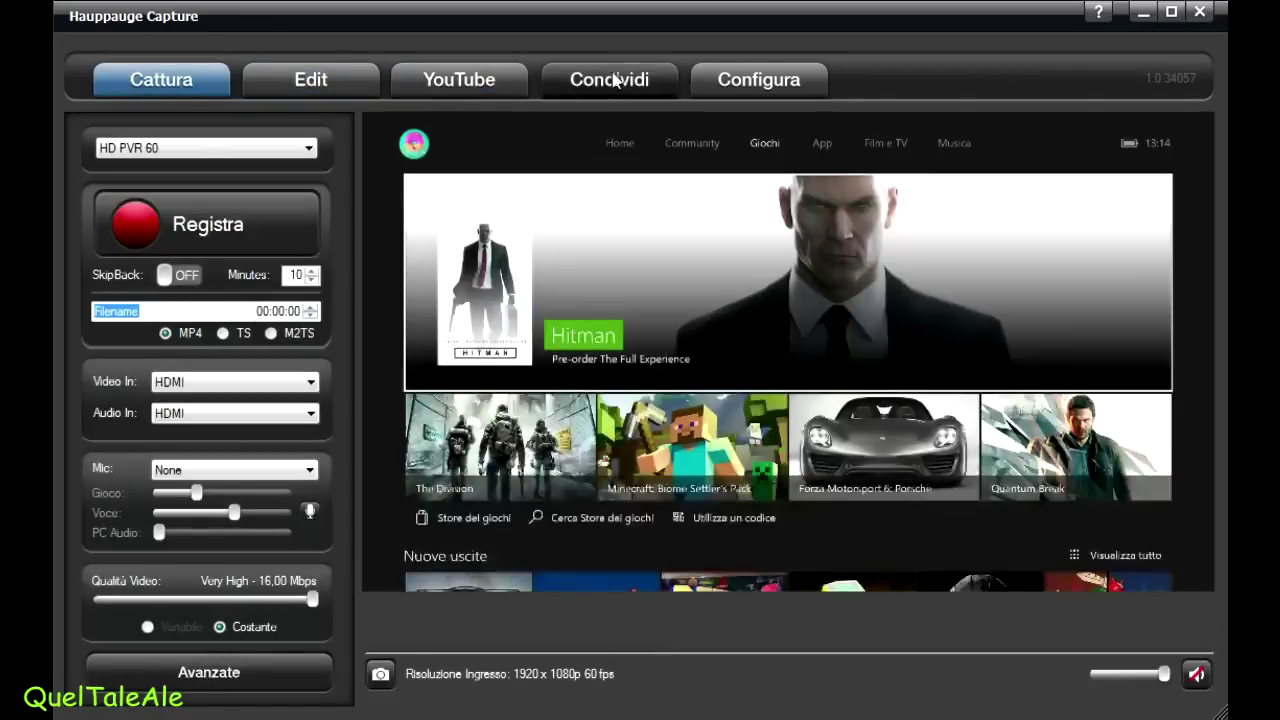
left_click(610, 80)
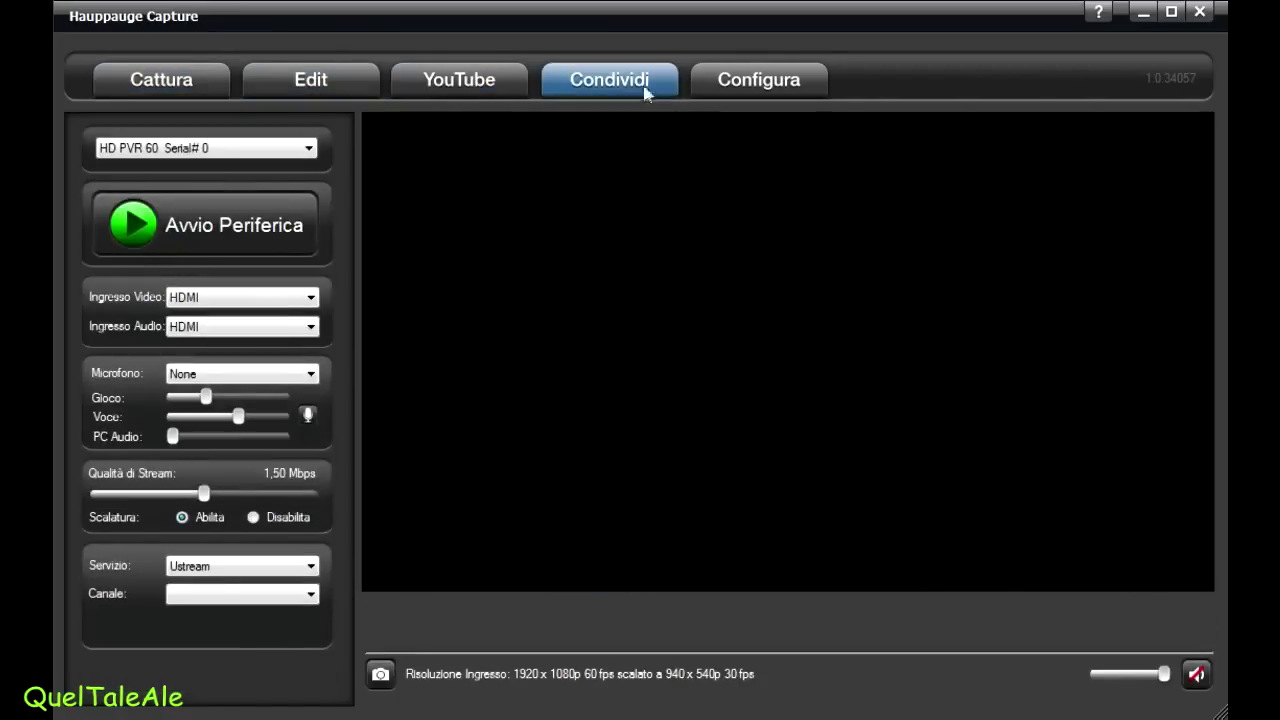
left_click(737, 80)
left_click(458, 84)
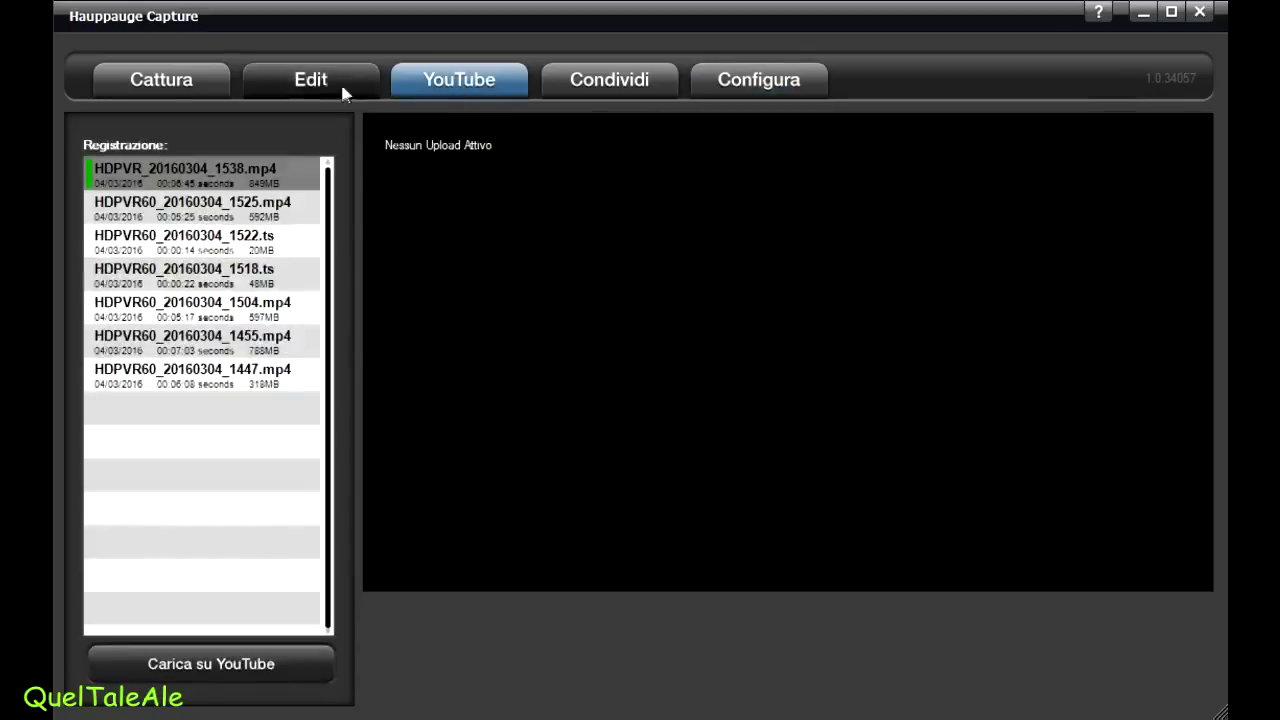
left_click(358, 88)
left_click(190, 80)
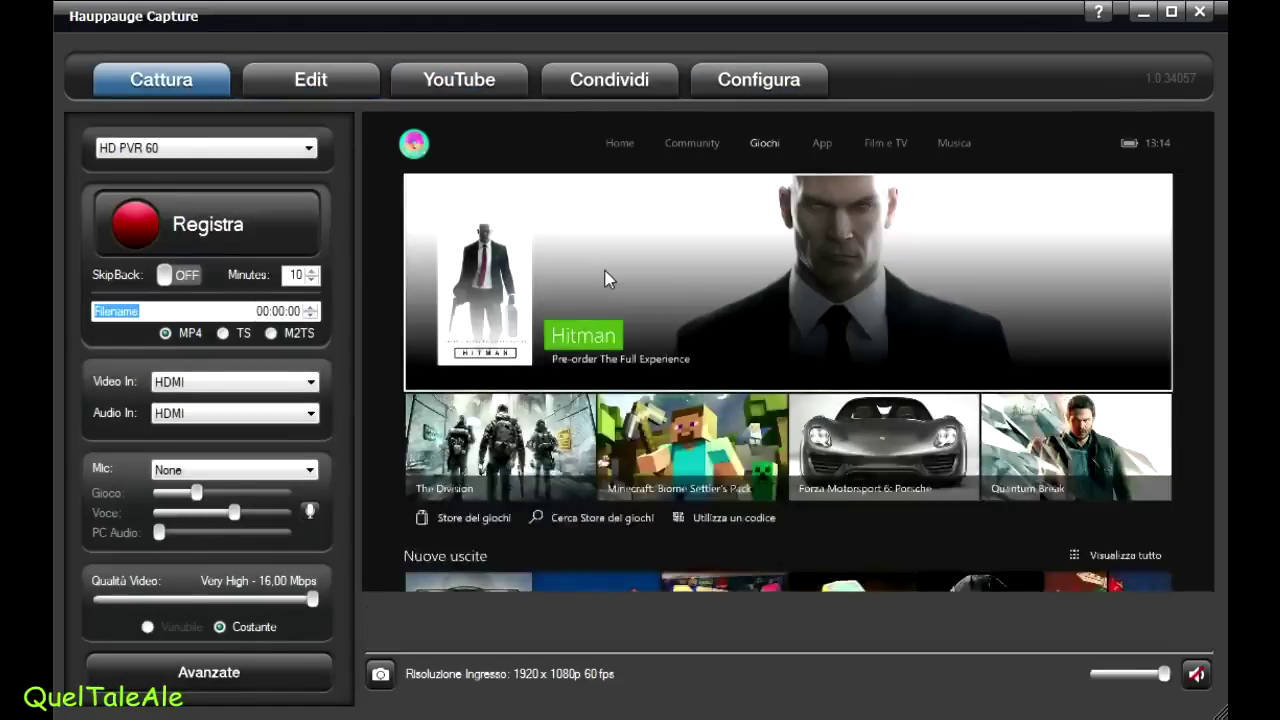